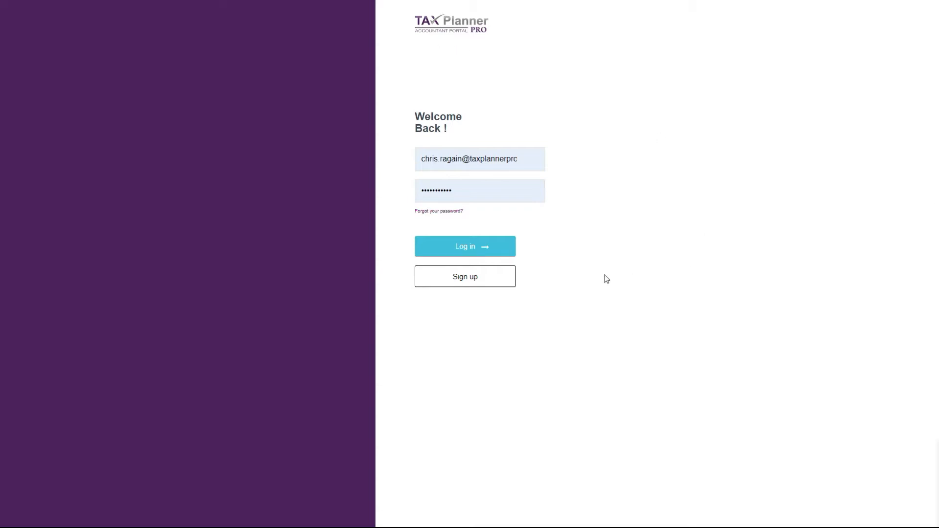
# Log in to the accountant portal with the prefilled credentials and dismiss the sign-in notice.
pyautogui.click(479, 253)
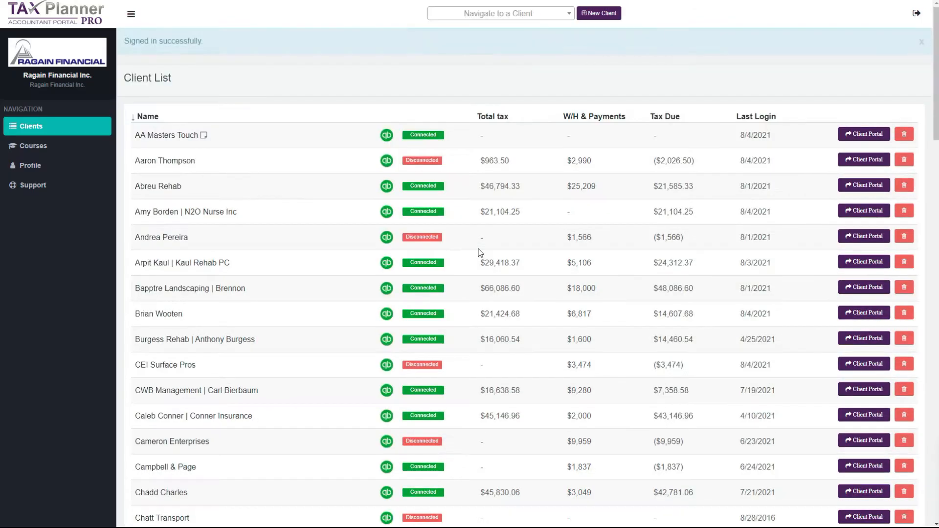
pyautogui.click(922, 42)
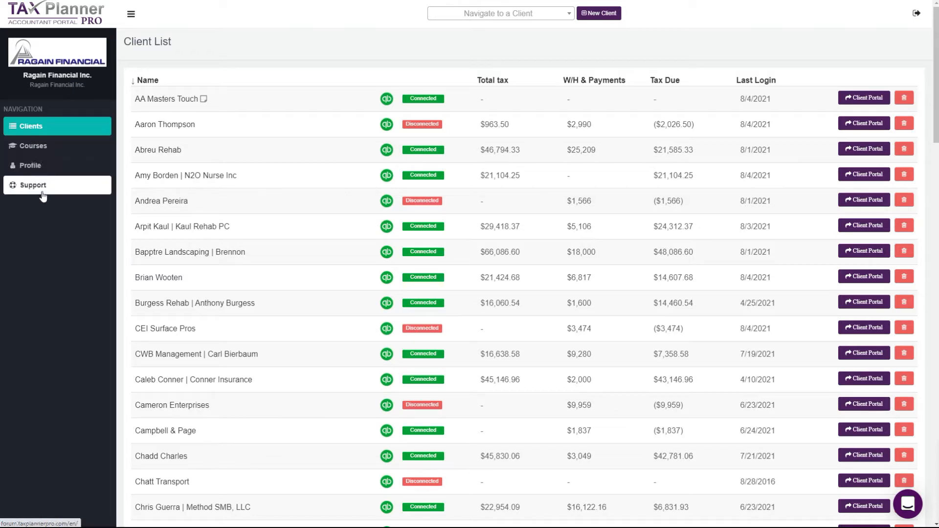
# Open the Courses page and look through the training videos from Introduction Module 1 to Updates & Other Videos.
pyautogui.click(36, 156)
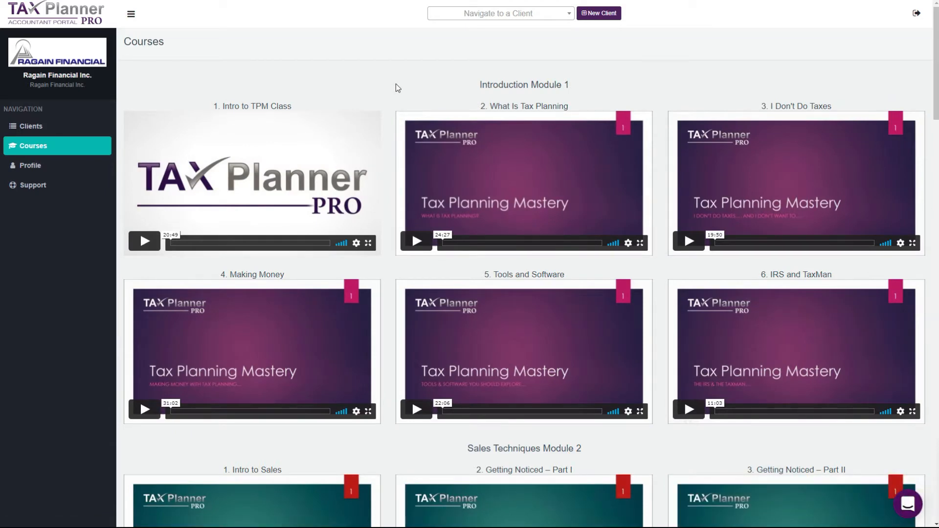
pyautogui.scroll(-7, 415, 108)
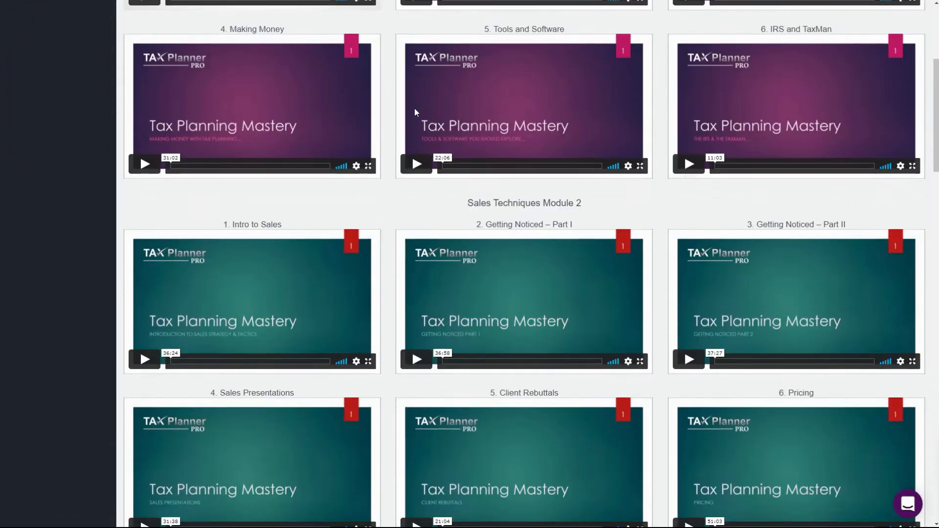
pyautogui.scroll(-9, 415, 110)
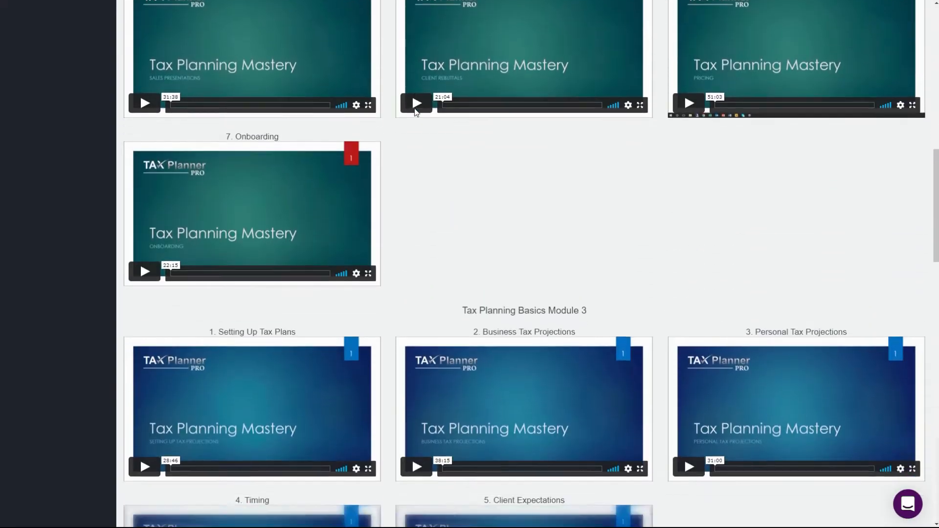
pyautogui.scroll(-7, 415, 112)
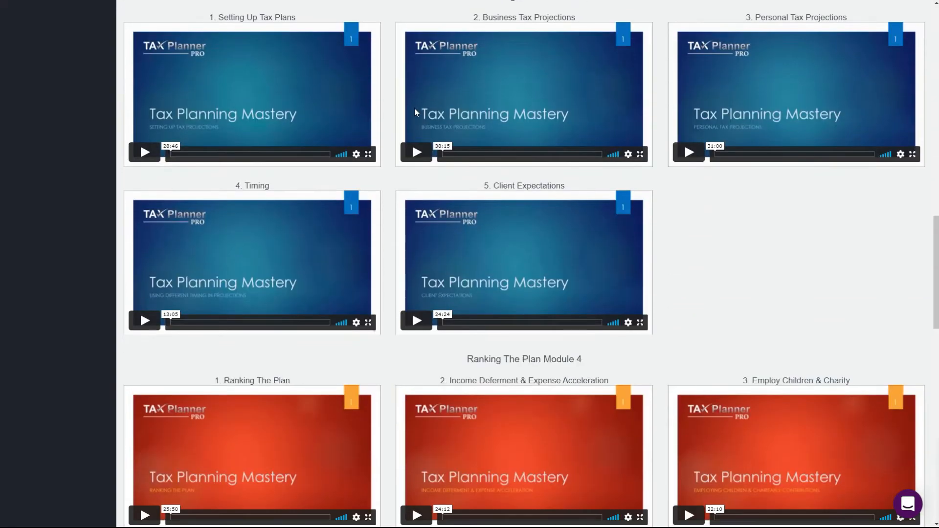
pyautogui.scroll(-8, 414, 112)
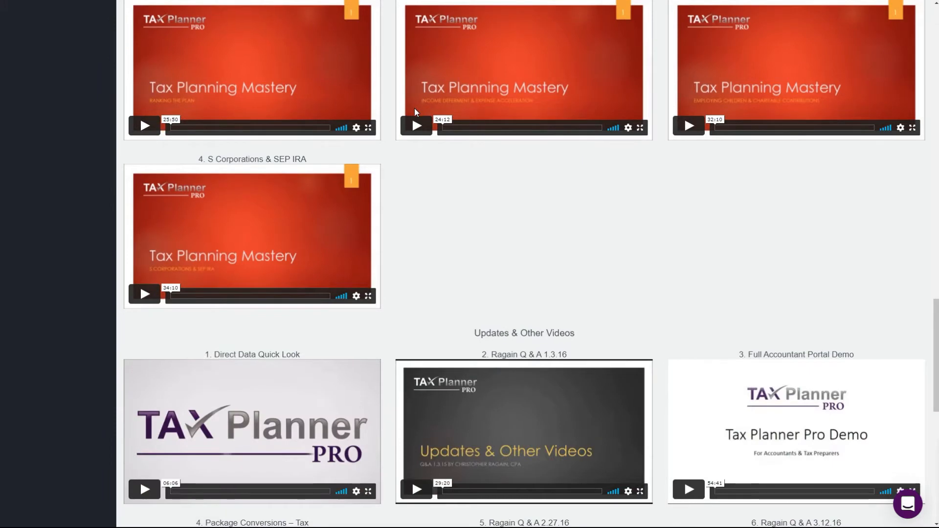
pyautogui.scroll(4, 415, 112)
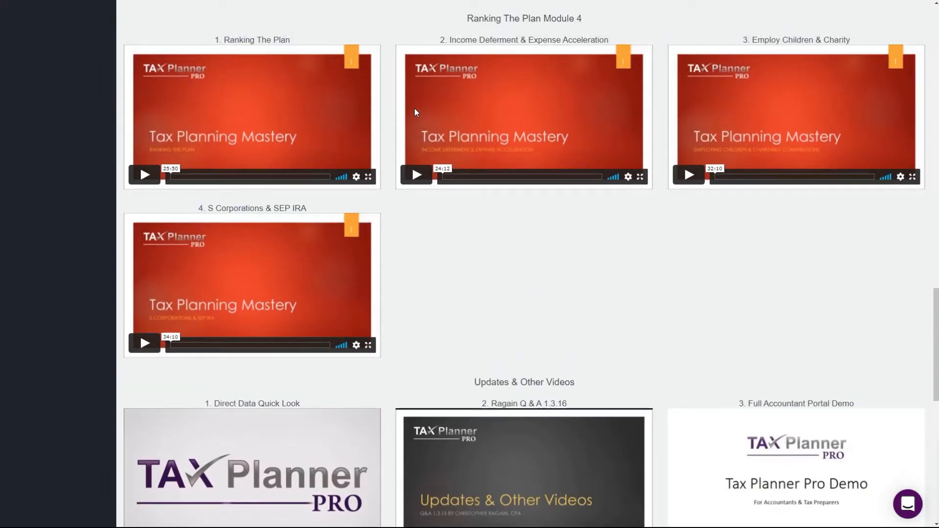
pyautogui.scroll(-5, 465, 207)
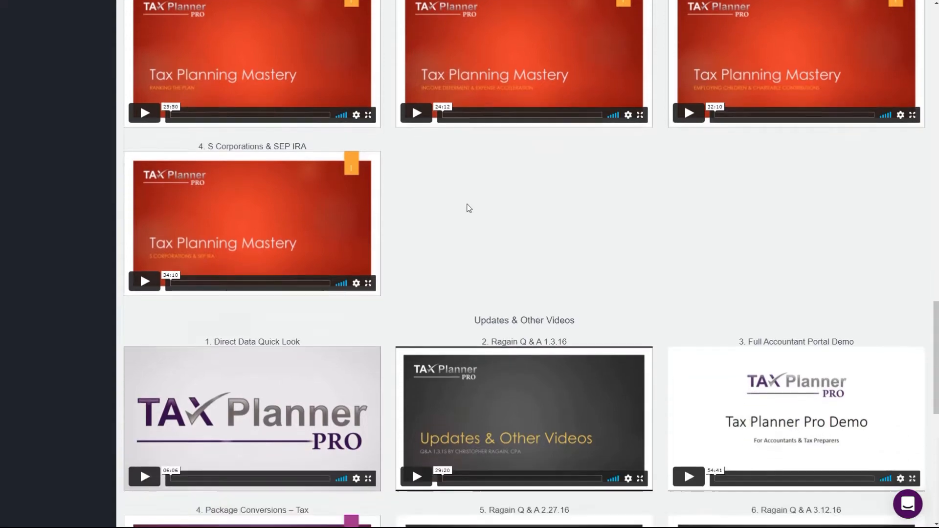
pyautogui.scroll(8, 467, 204)
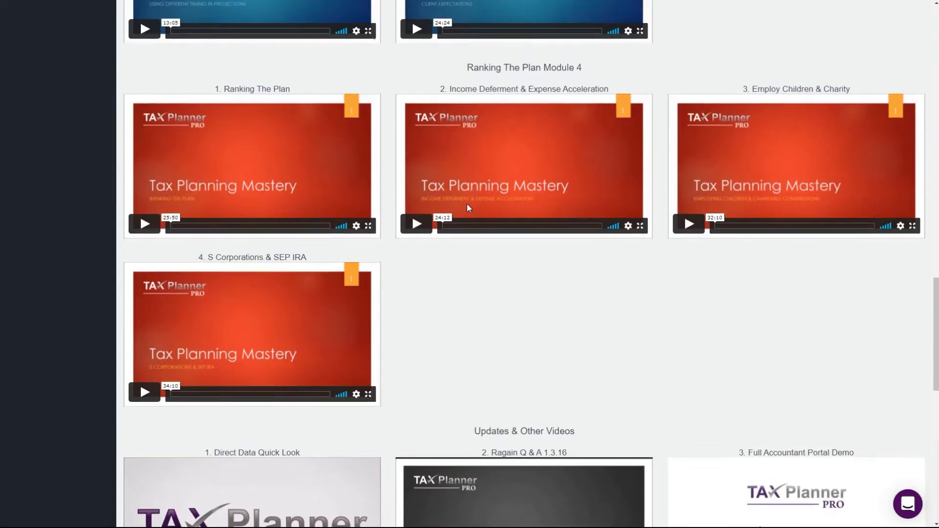
pyautogui.scroll(12, 467, 208)
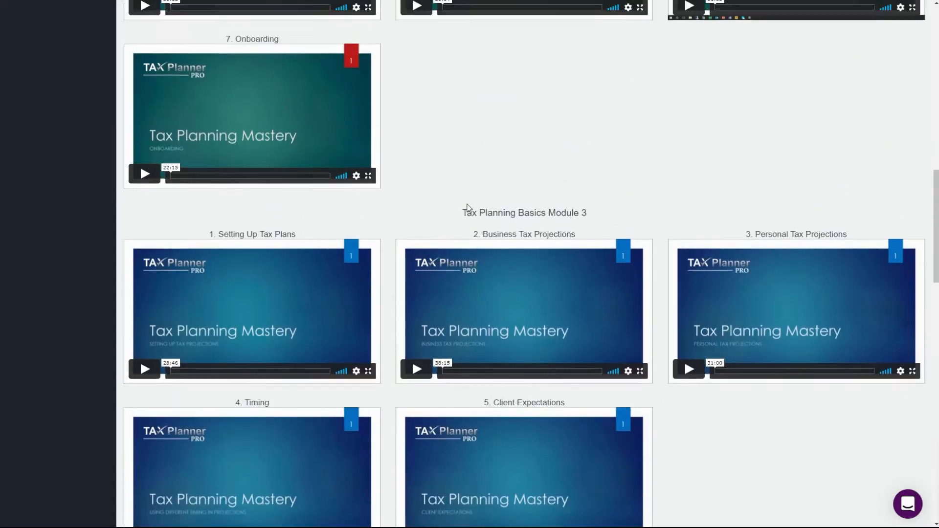
pyautogui.scroll(10, 468, 208)
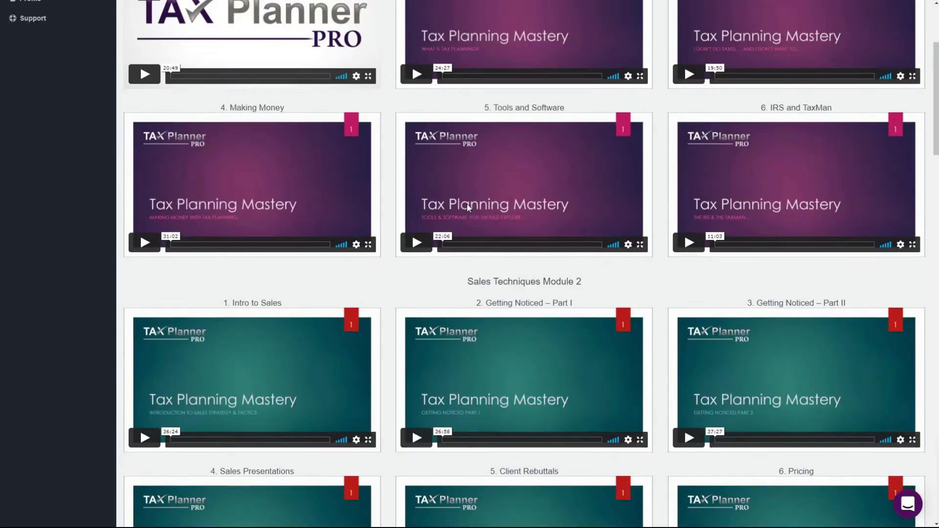
pyautogui.scroll(2, 467, 207)
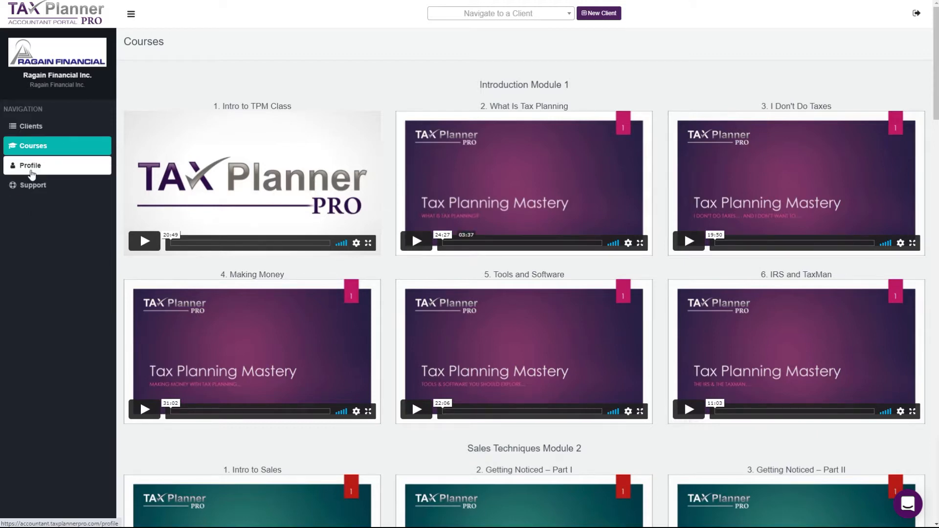
# View the company's Profile page and open the Support forum.
pyautogui.click(31, 172)
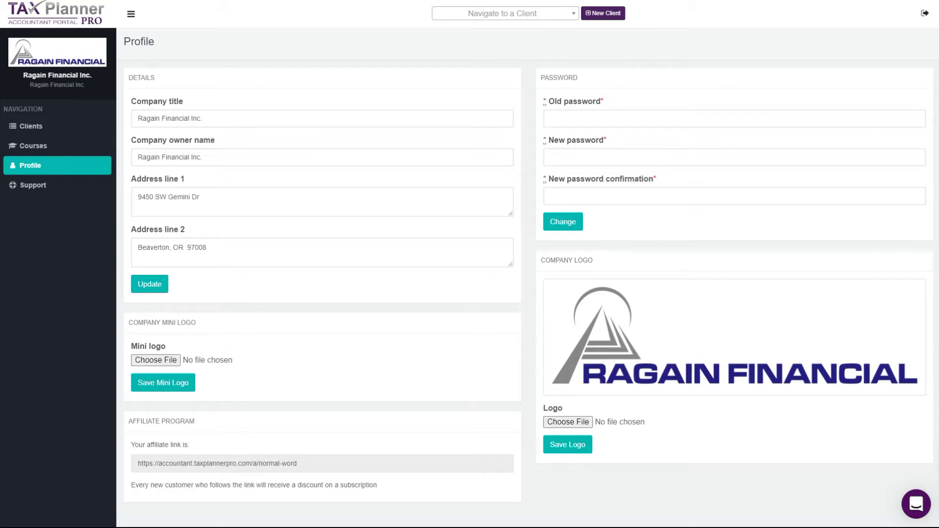
pyautogui.click(45, 194)
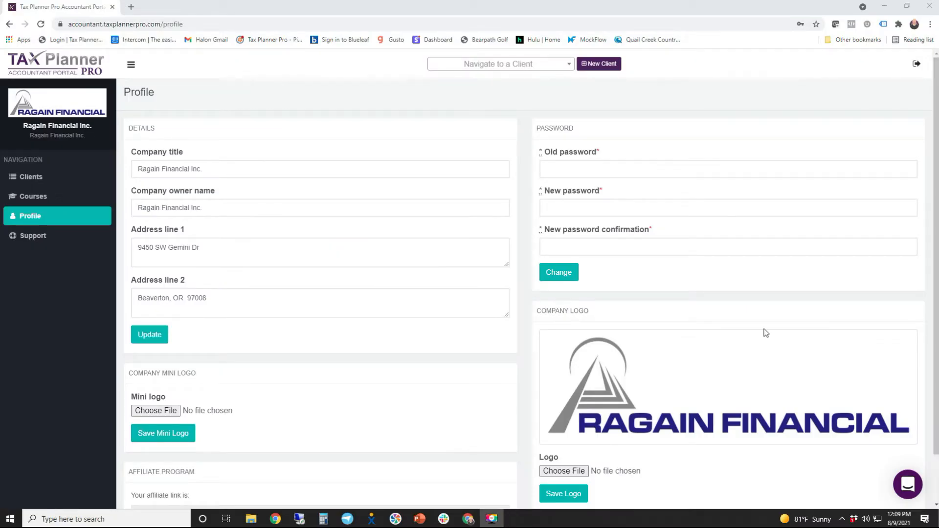
# Return to the client list and open the summary page of the client whose last login is 8/8/2021.
pyautogui.click(40, 182)
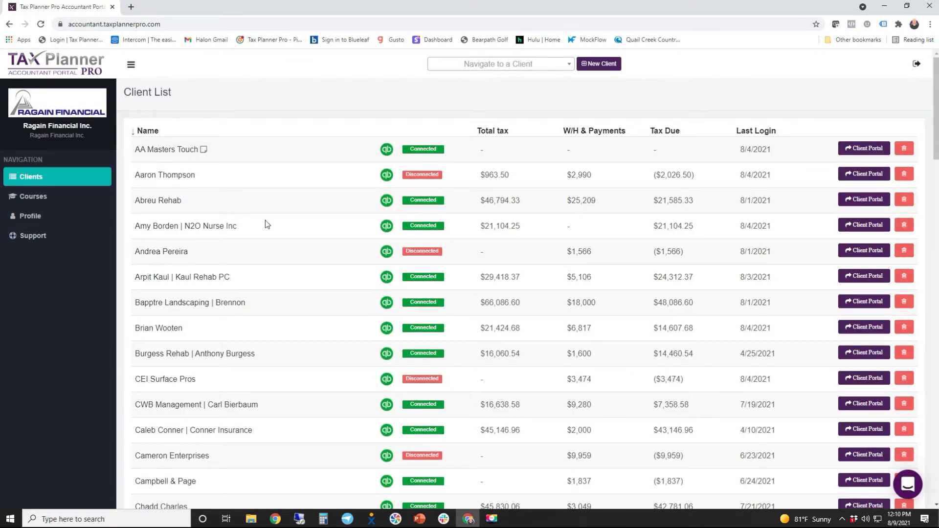
pyautogui.scroll(-4, 263, 232)
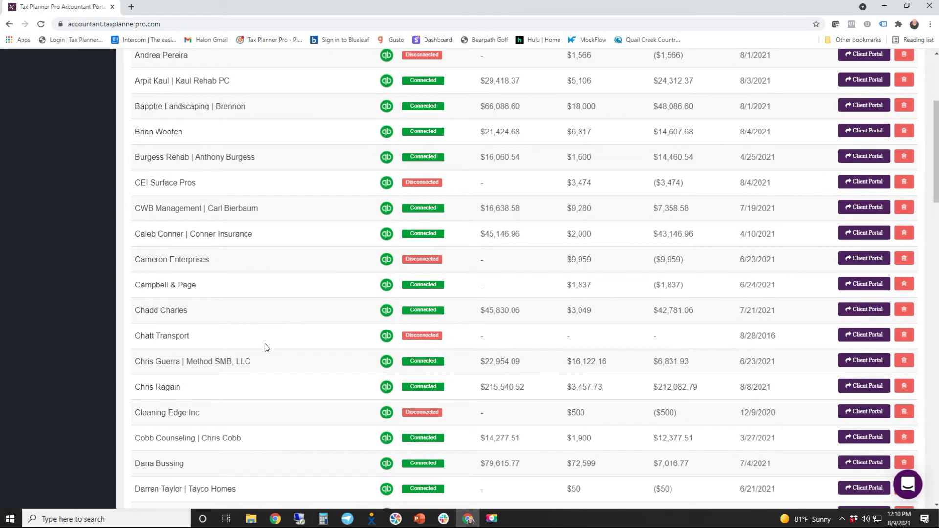
pyautogui.click(169, 394)
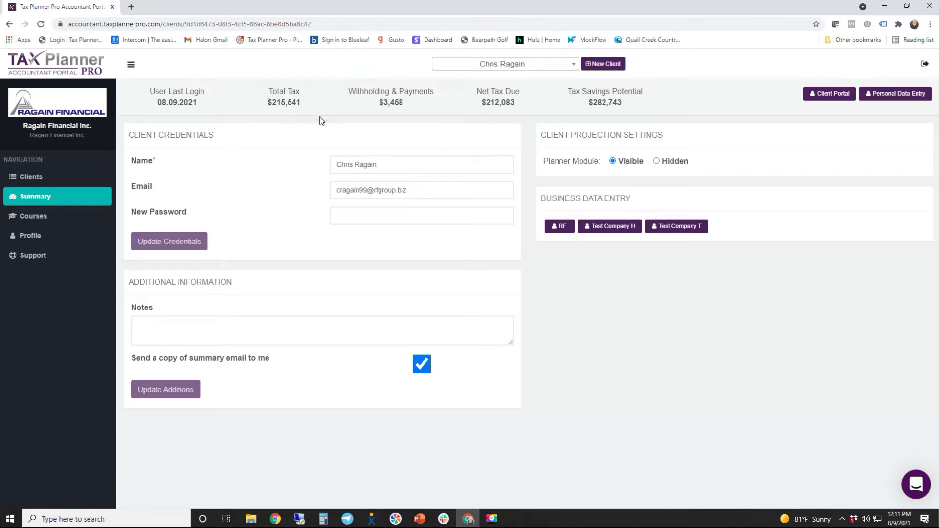
# Browse the list of clients in the client switcher and reselect the current client.
pyautogui.click(573, 67)
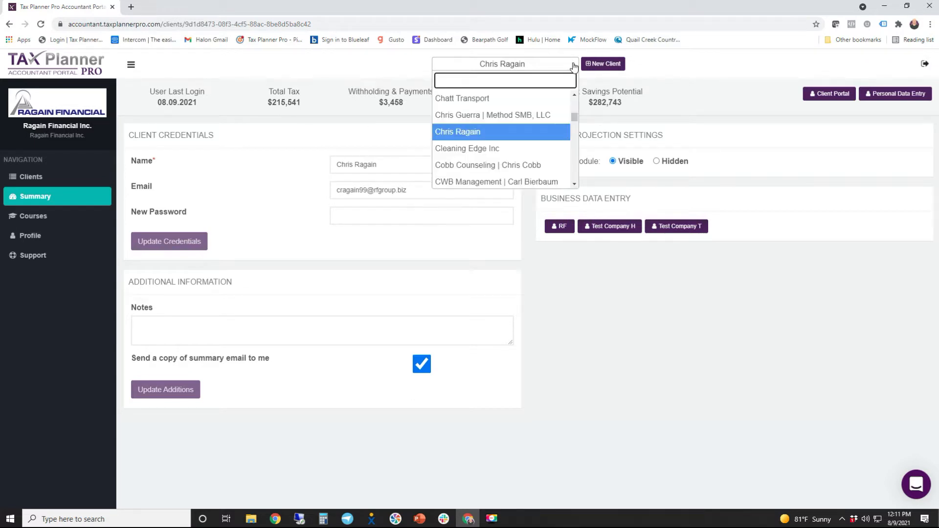
pyautogui.scroll(-3, 503, 130)
pyautogui.scroll(4, 484, 113)
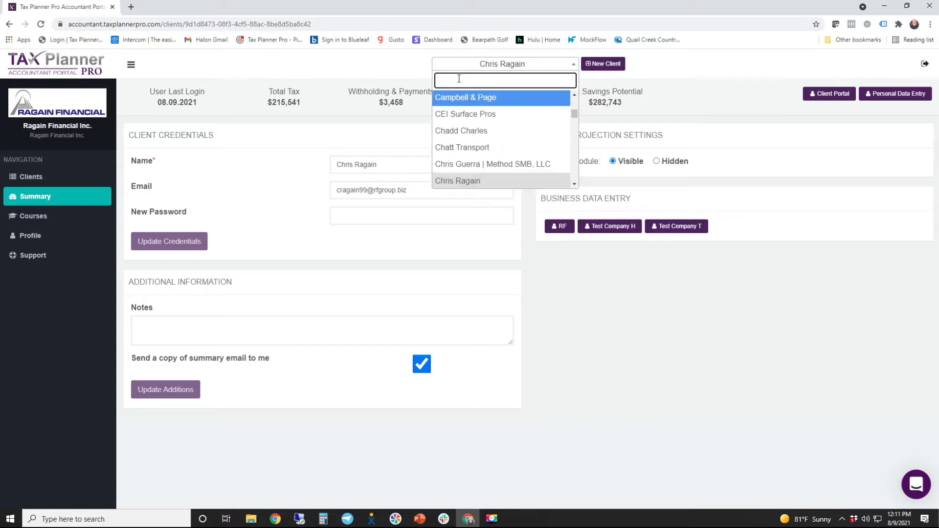
pyautogui.click(476, 180)
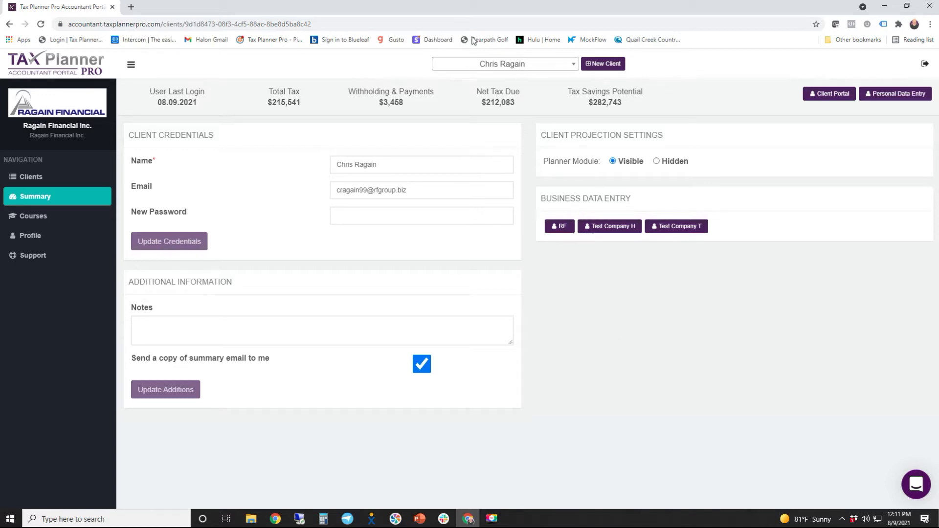
# From the client list, open the Client Portal of the client with the 8/8/2021 last login and dismiss the ghosting notice.
pyautogui.click(25, 185)
pyautogui.scroll(-3, 261, 270)
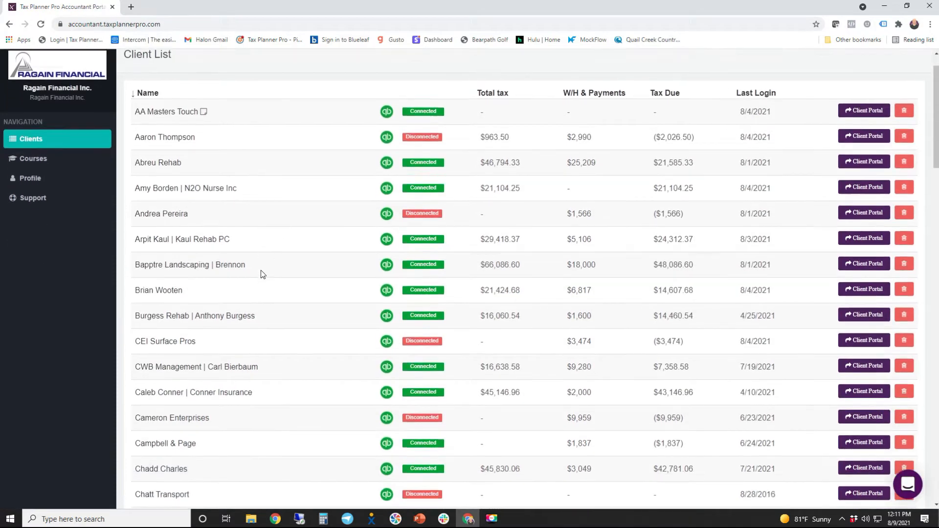
pyautogui.scroll(-1, 260, 271)
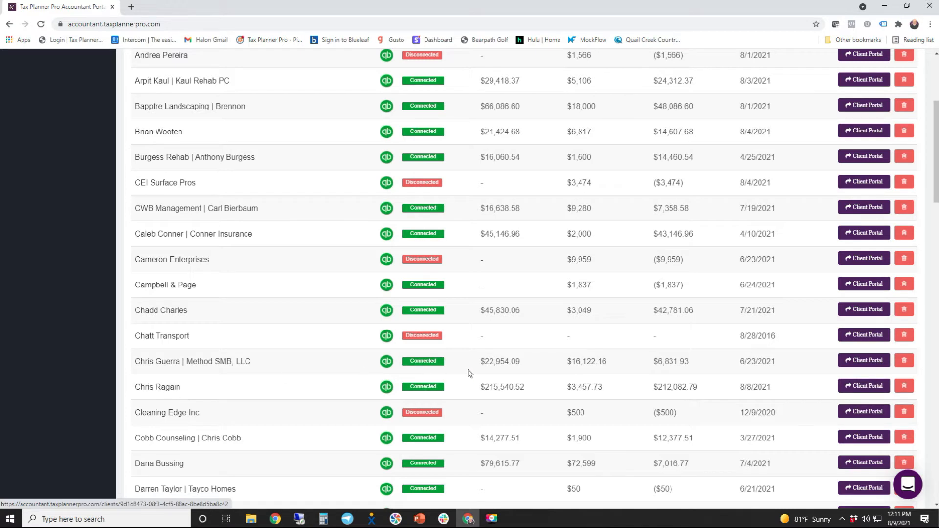
pyautogui.click(875, 387)
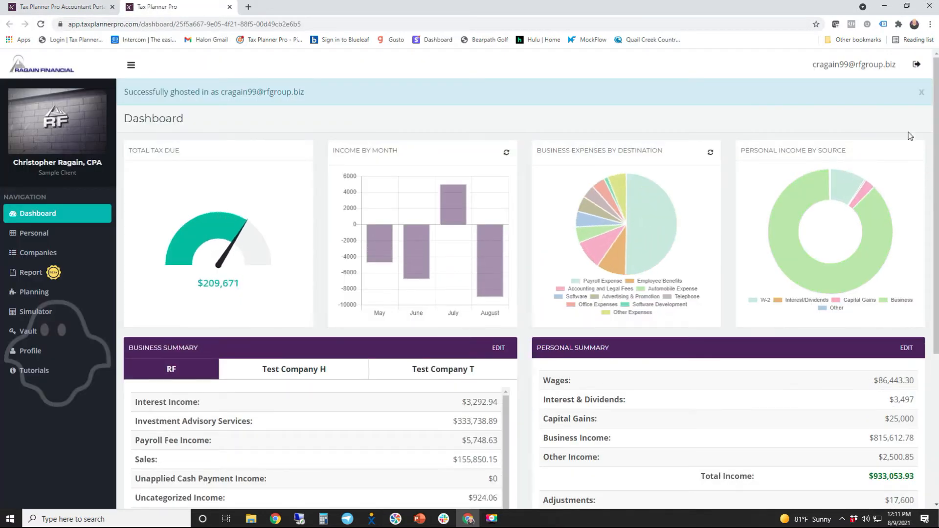
pyautogui.click(921, 92)
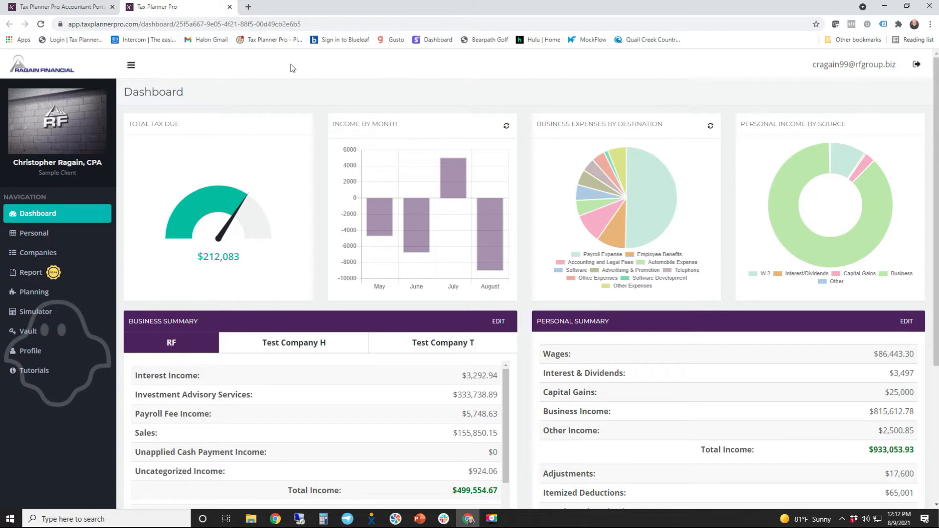
# Collapse and restore the navigation sidebar, and review the dashboard's business and personal summaries.
pyautogui.click(131, 67)
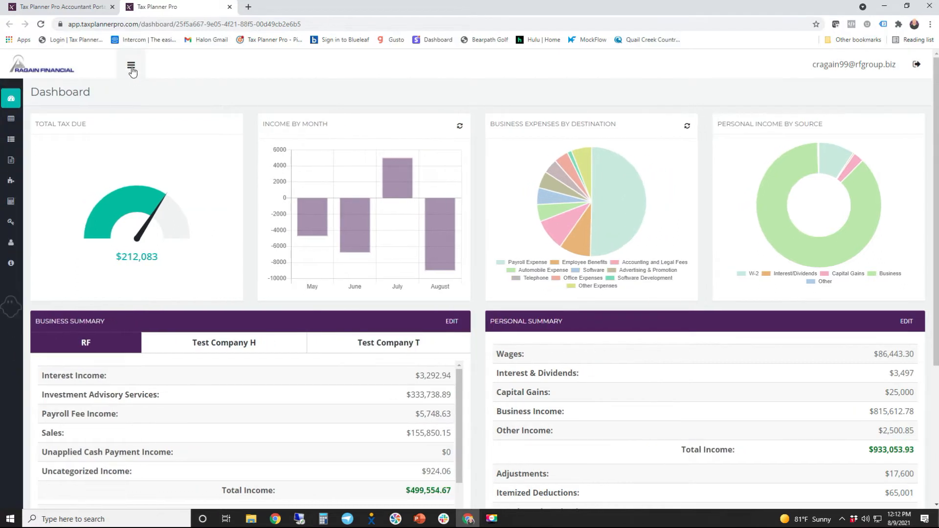
pyautogui.click(131, 68)
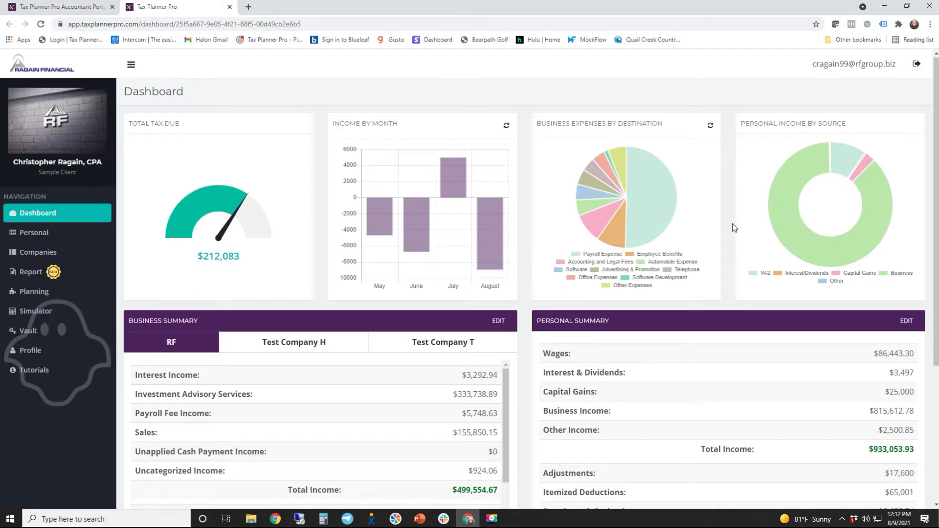
pyautogui.scroll(-1, 734, 227)
pyautogui.scroll(-3, 731, 227)
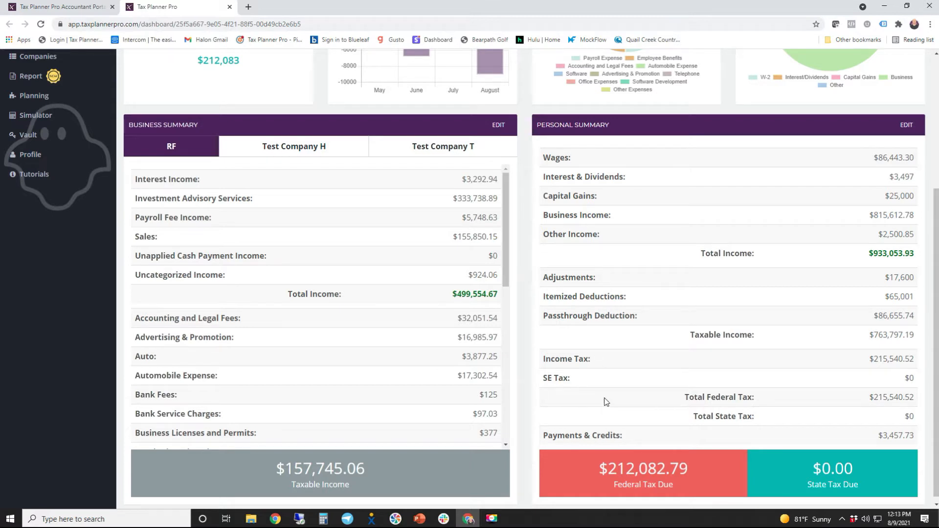
# Switch the business summary to Test Company H and review its income, expenses and dashboard charts.
pyautogui.click(285, 156)
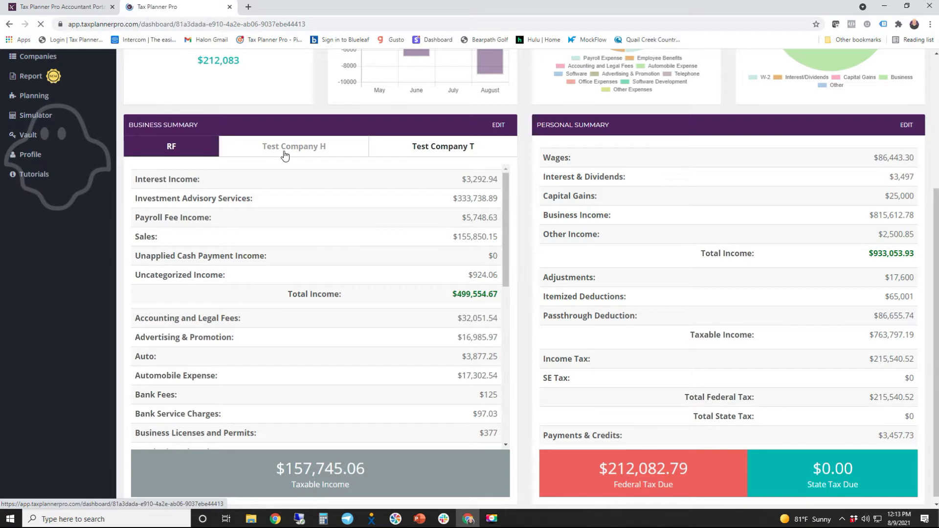
pyautogui.scroll(-3, 301, 183)
pyautogui.scroll(-3, 301, 183)
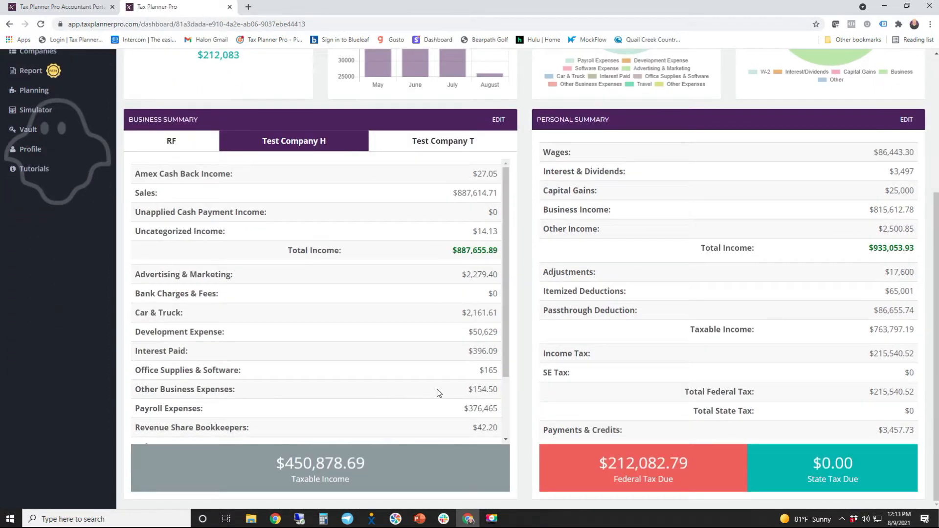
pyautogui.scroll(-3, 408, 257)
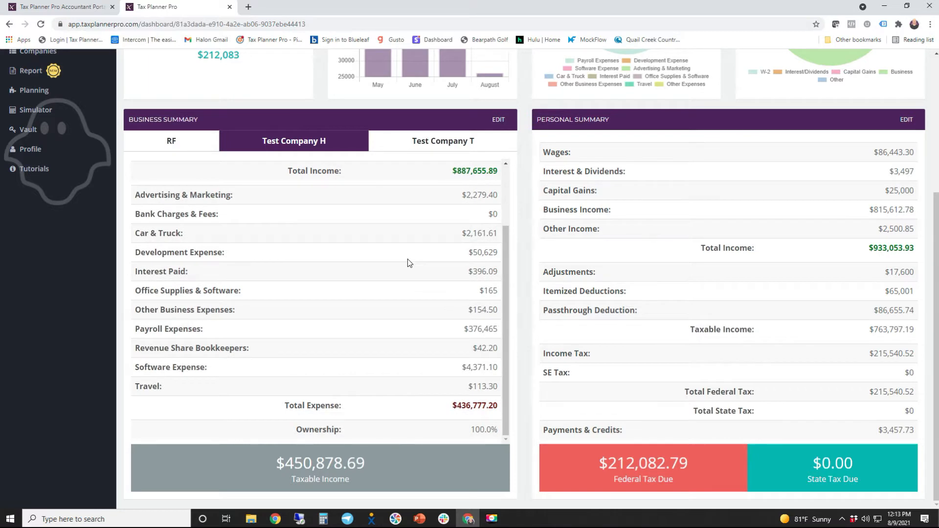
pyautogui.scroll(3, 407, 260)
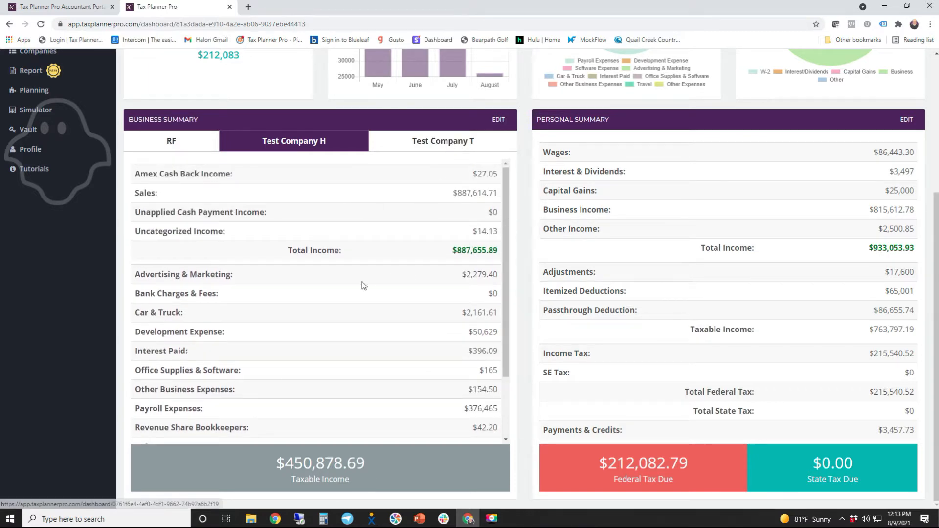
pyautogui.scroll(1, 362, 282)
pyautogui.scroll(3, 424, 254)
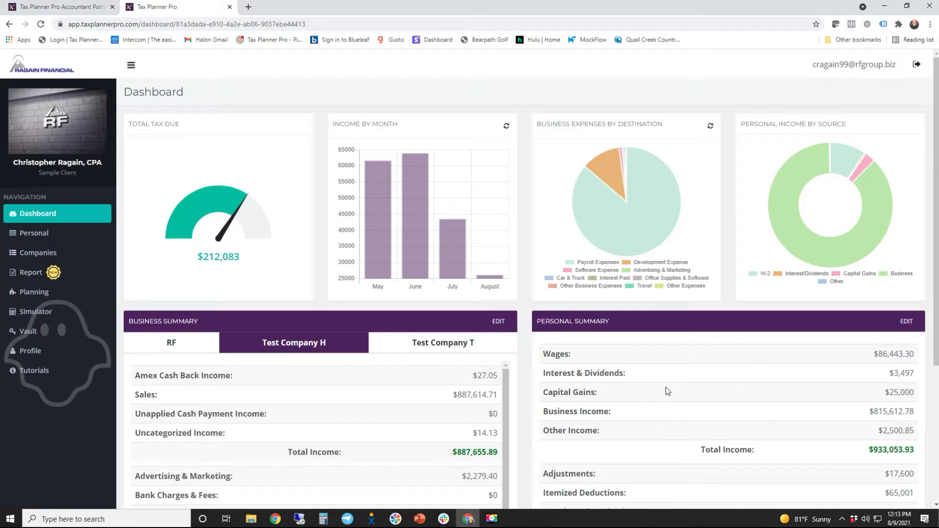
# Expand the list of companies and open the Personal Projection Data Entry page.
pyautogui.click(33, 256)
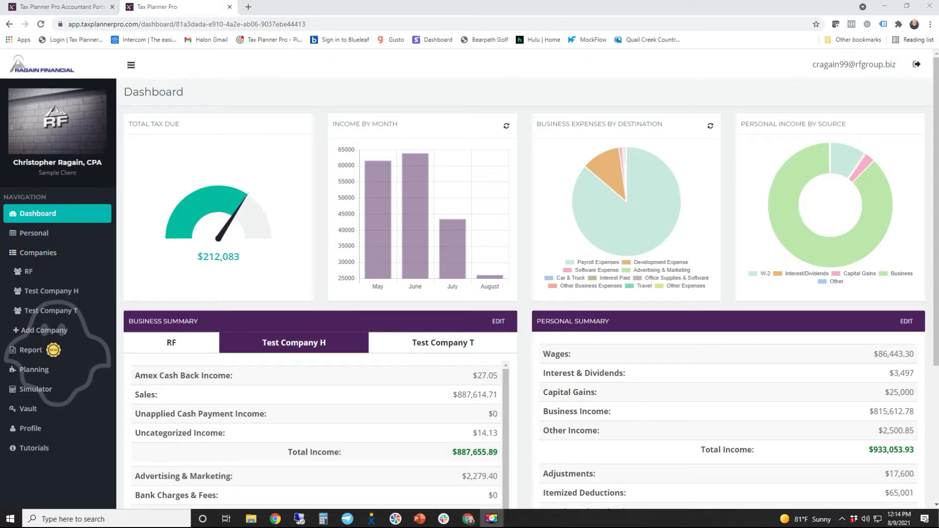
pyautogui.click(33, 238)
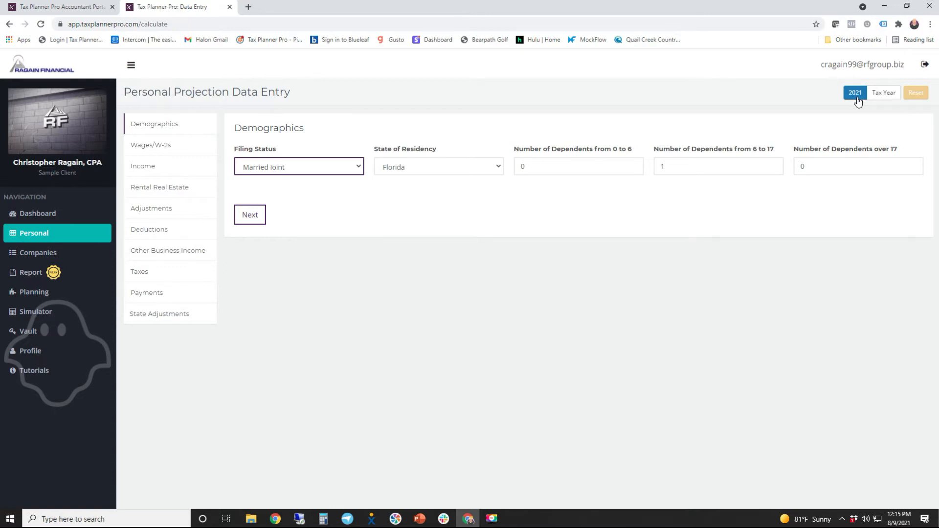
# Switch the personal projection's tax year to 2022 and back to 2021.
pyautogui.click(880, 97)
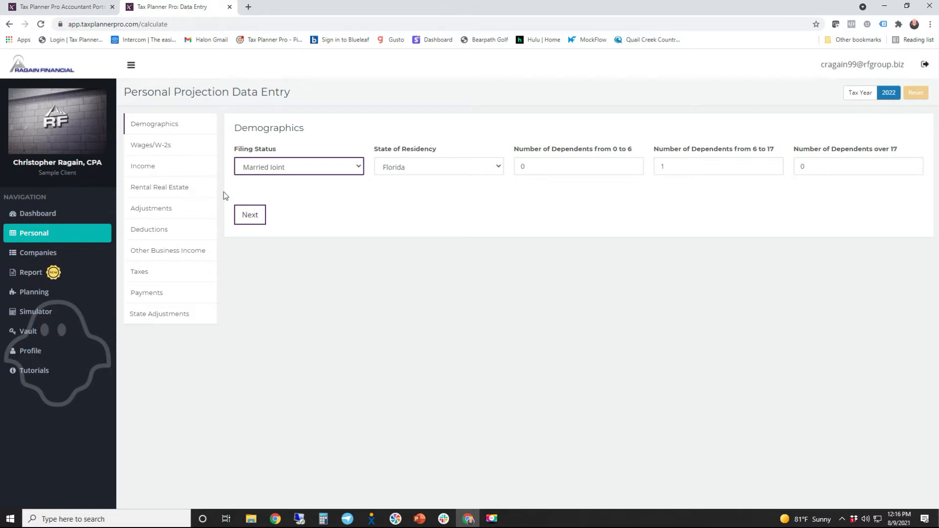
pyautogui.click(864, 96)
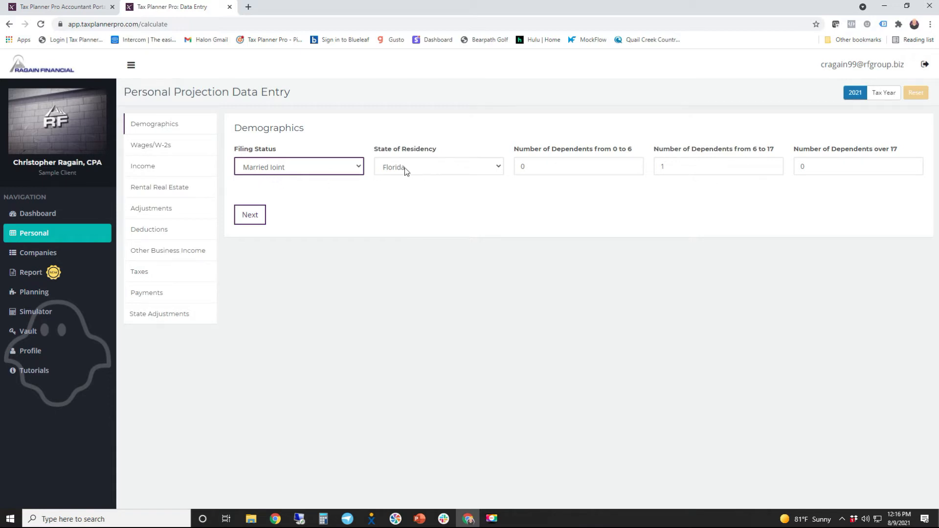
# In the Wages/W-2s section, set the paystub date of the RF Group W-2 to 12/30/2021.
pyautogui.click(171, 152)
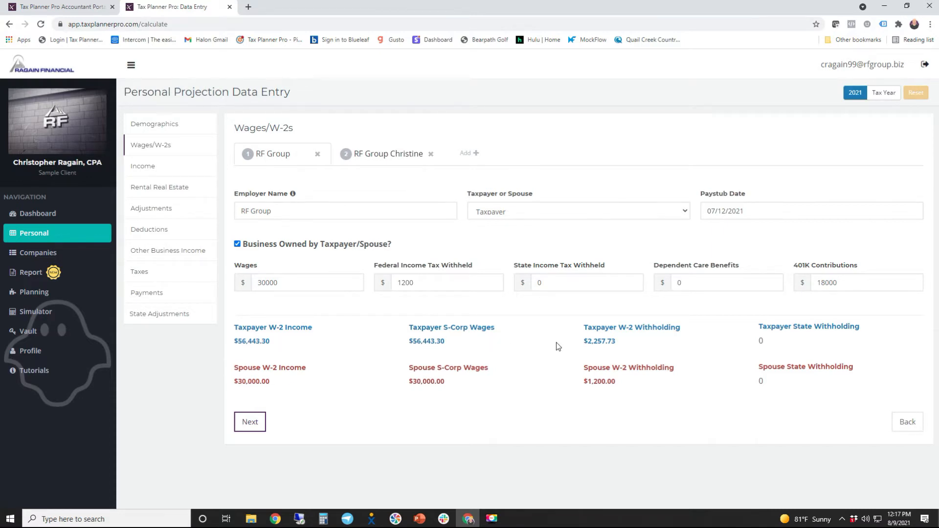
pyautogui.click(755, 210)
pyautogui.click(787, 233)
pyautogui.click(787, 233)
pyautogui.click(786, 233)
pyautogui.click(786, 233)
pyautogui.click(787, 233)
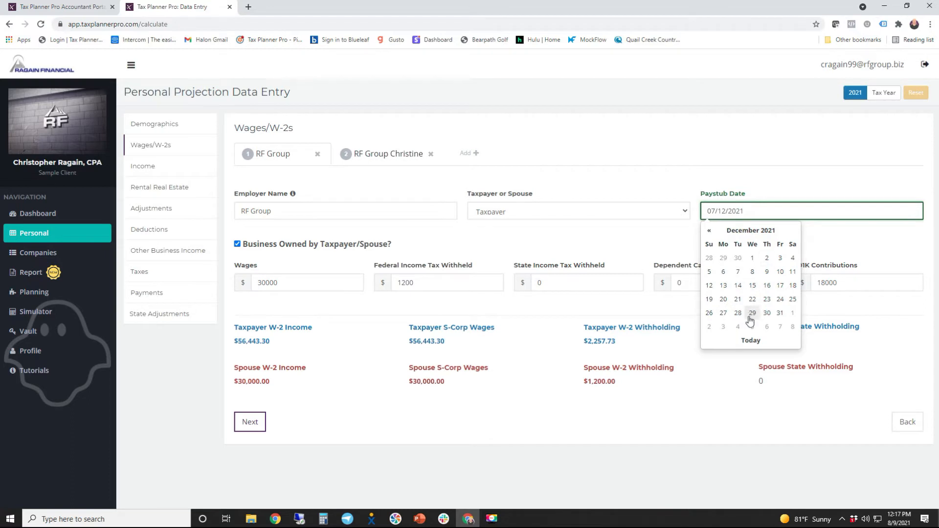
pyautogui.click(779, 313)
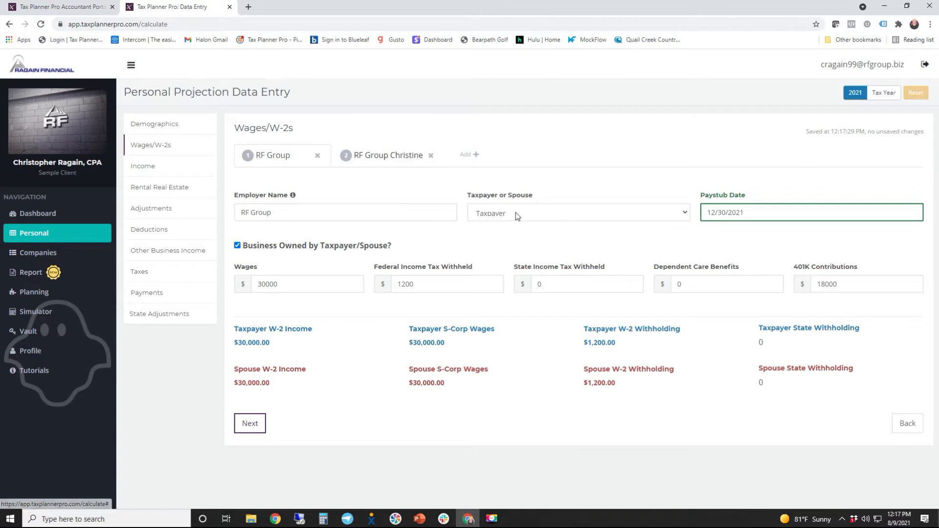
# Review the personal projection's Income, Rental Real Estate, Adjustments, Deductions and Taxes sections.
pyautogui.click(154, 170)
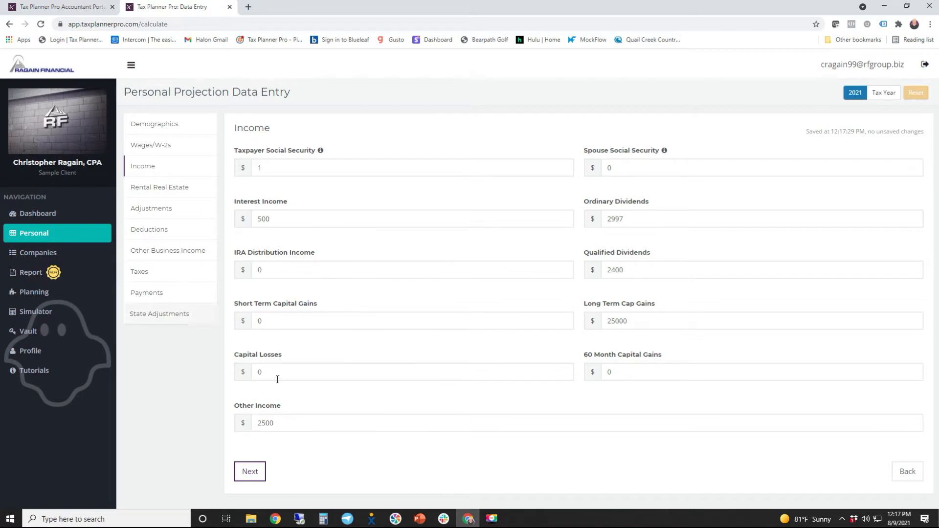
pyautogui.click(148, 193)
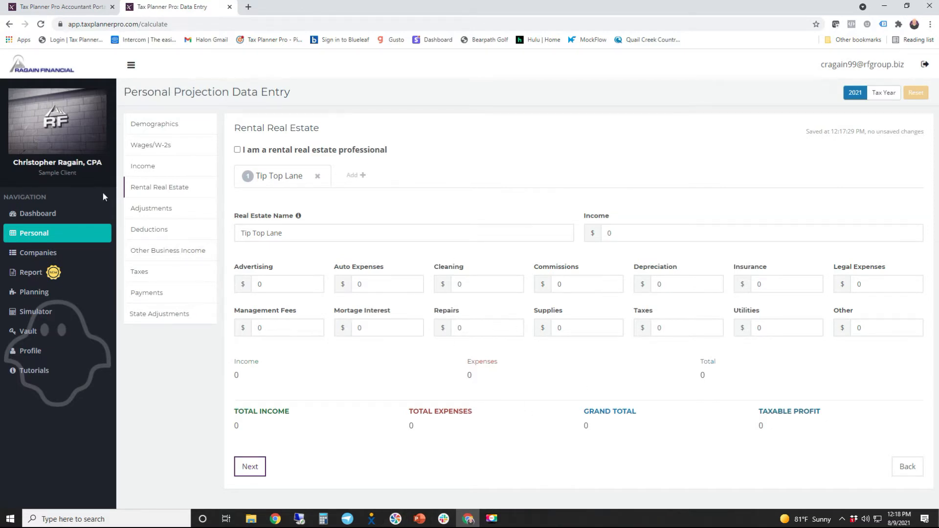
pyautogui.click(150, 215)
pyautogui.click(154, 232)
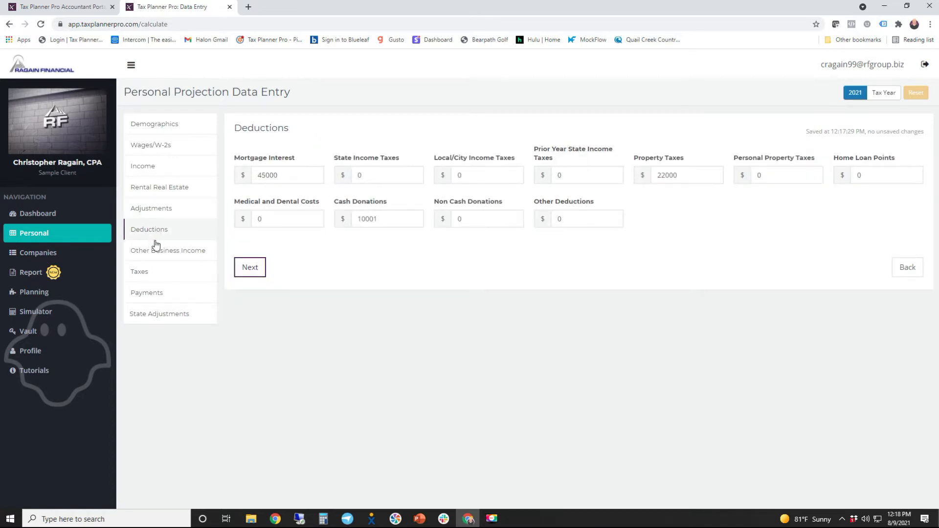
pyautogui.click(157, 274)
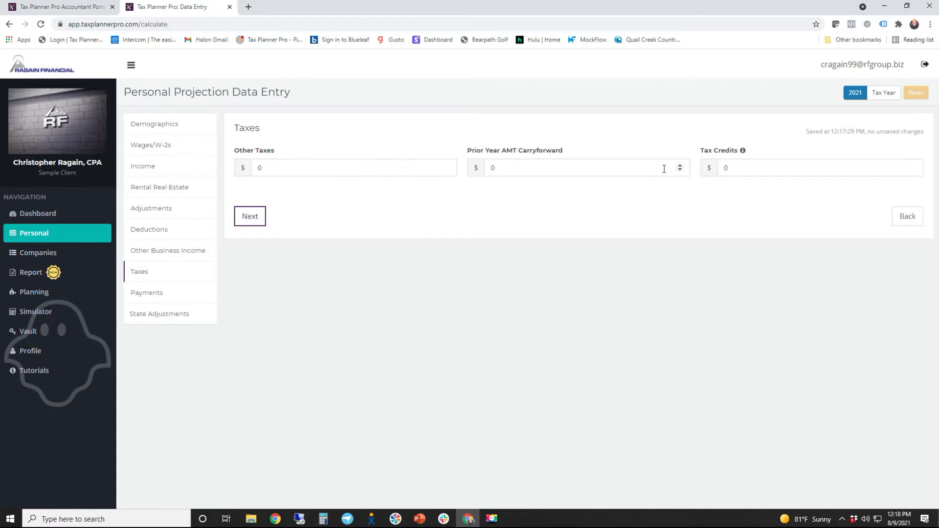
# Open the State Adjustments section and calculate the personal projection to get the tax return summary.
pyautogui.click(170, 316)
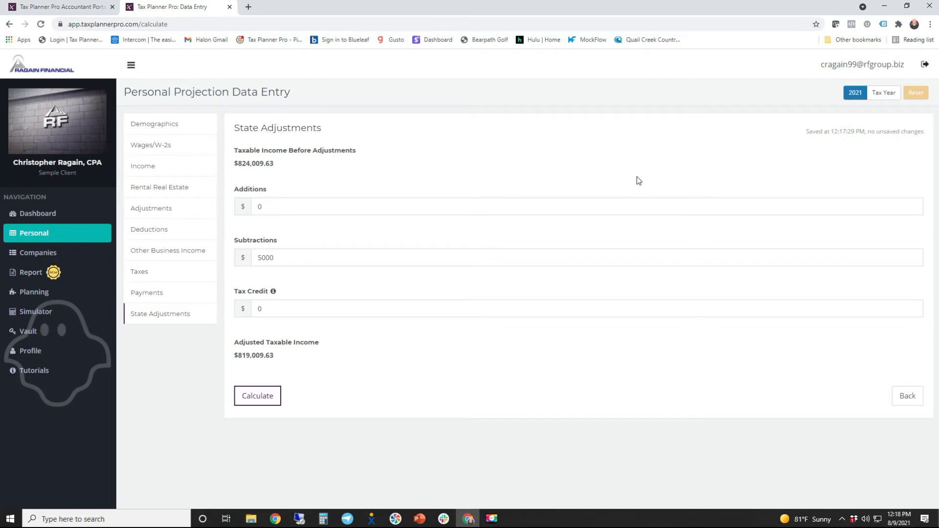
pyautogui.click(263, 396)
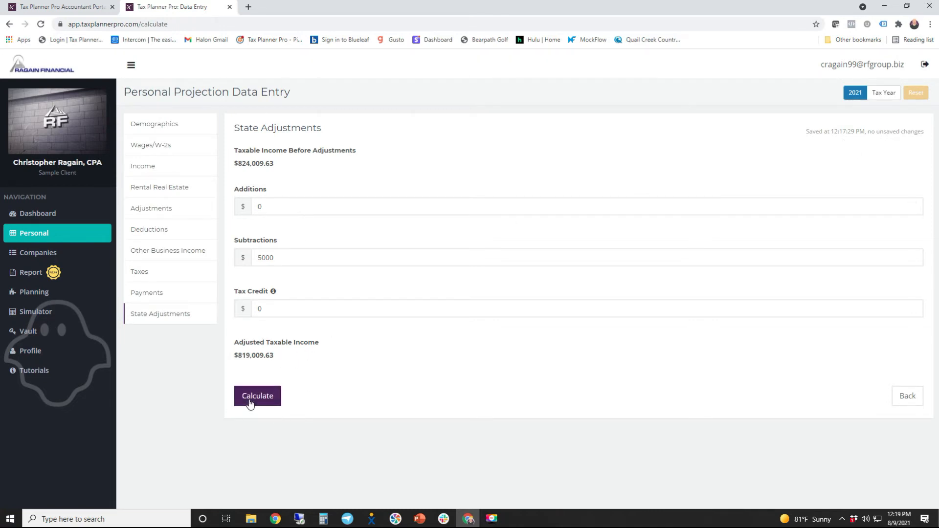
pyautogui.click(250, 402)
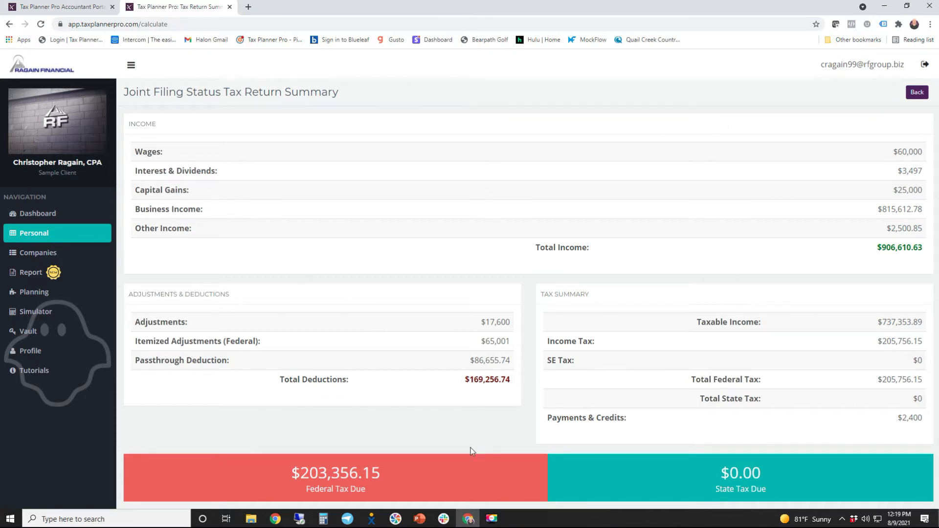
# Return to the dashboard and review its total tax due, business summary and personal summary.
pyautogui.click(51, 219)
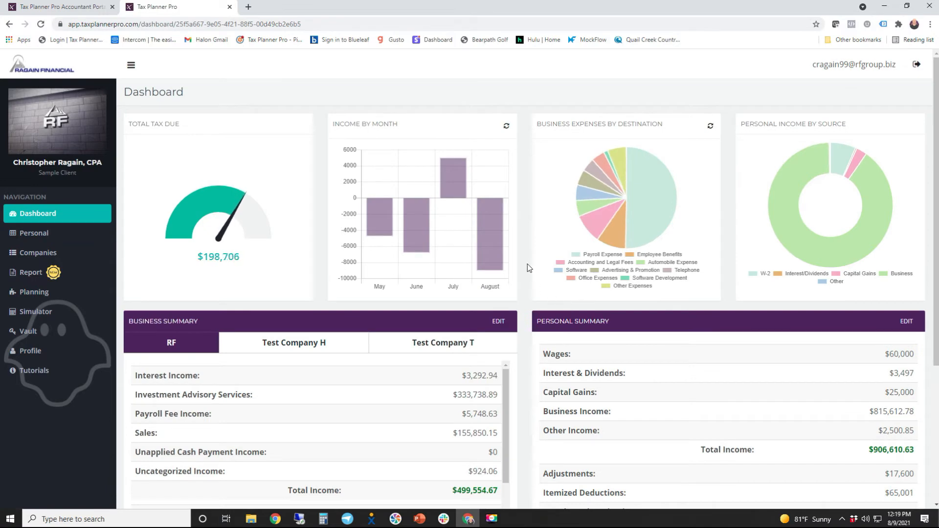
pyautogui.scroll(-4, 527, 271)
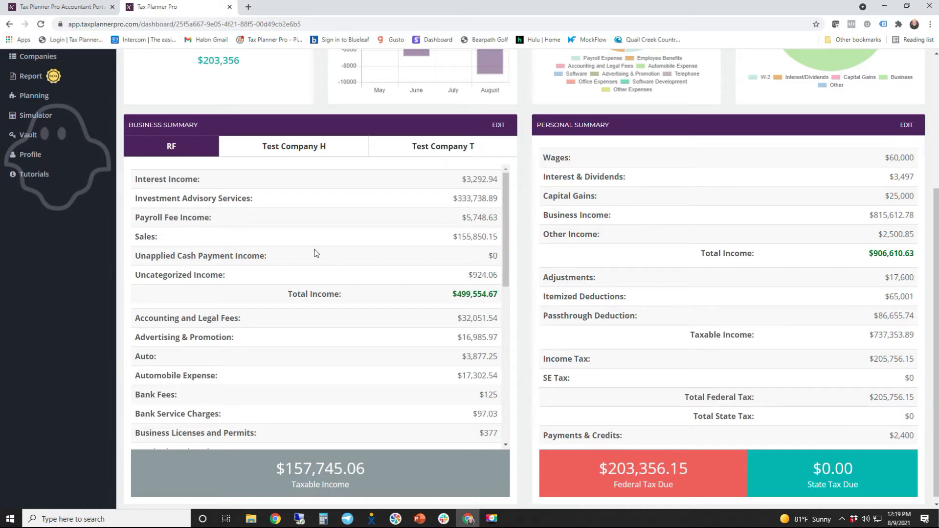
pyautogui.scroll(1, 315, 251)
pyautogui.scroll(1, 315, 253)
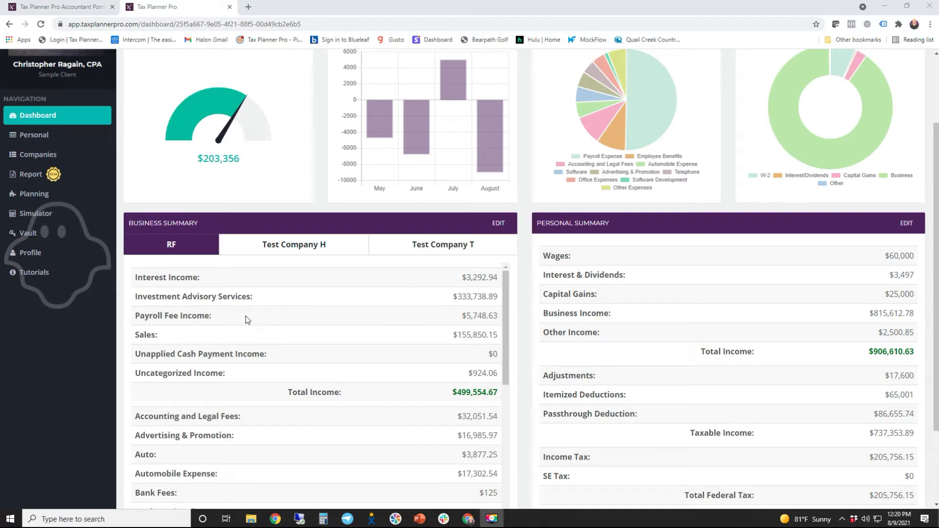
# Open Test Company H and review its connection type, sync management, sync settings and company deletion option.
pyautogui.click(49, 158)
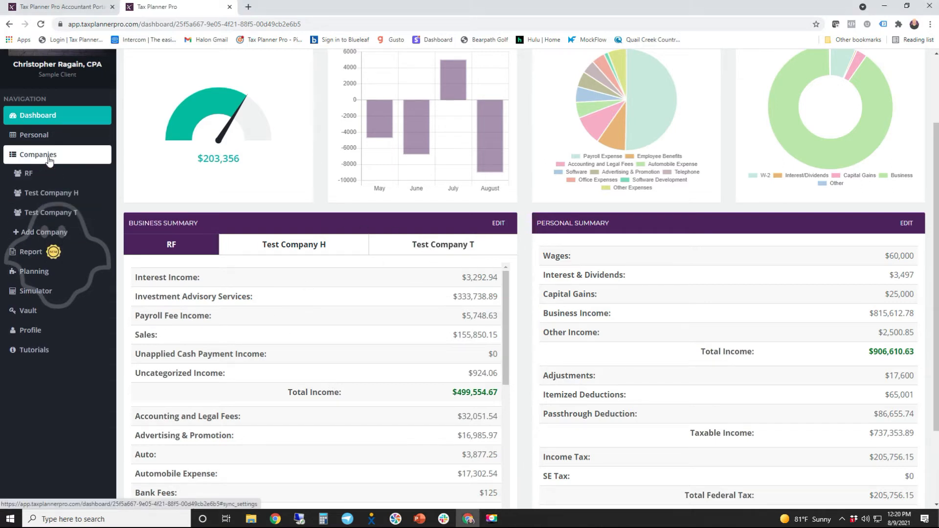
pyautogui.click(53, 196)
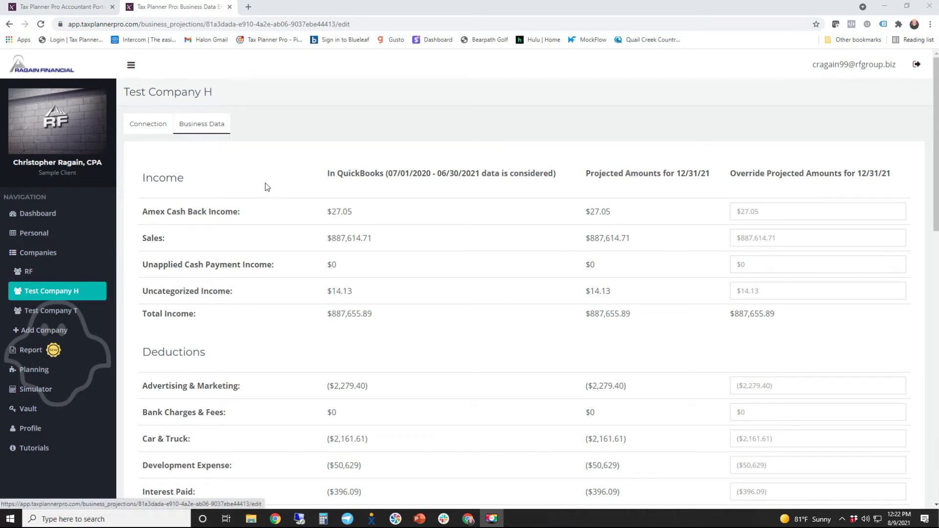
pyautogui.click(146, 128)
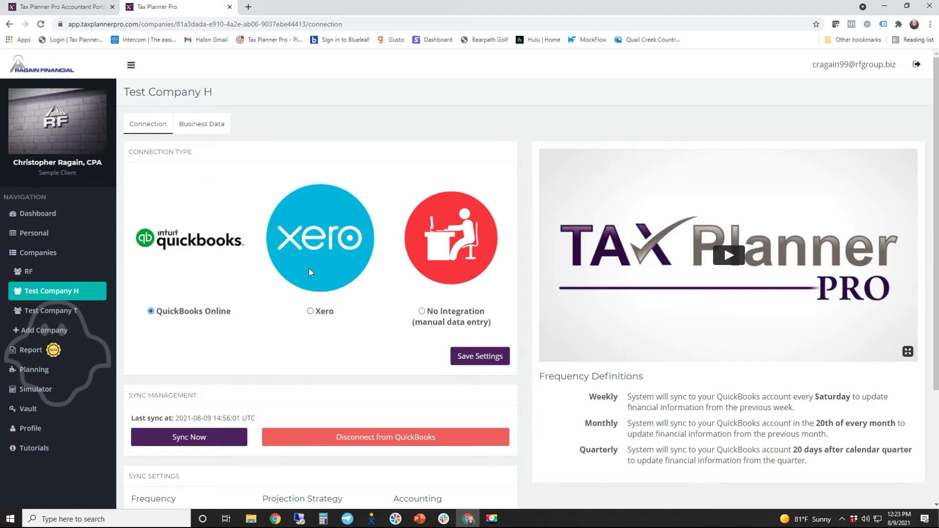
pyautogui.scroll(-2, 197, 241)
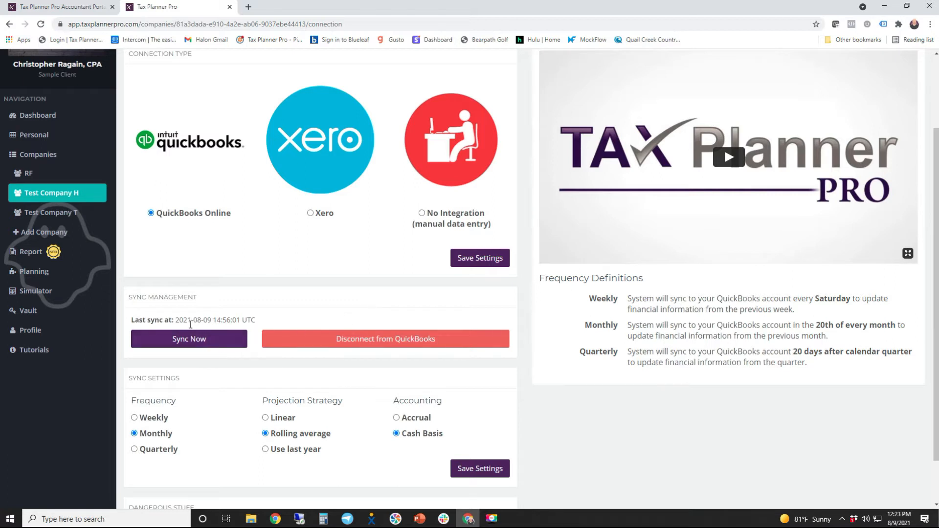
pyautogui.scroll(-1, 231, 396)
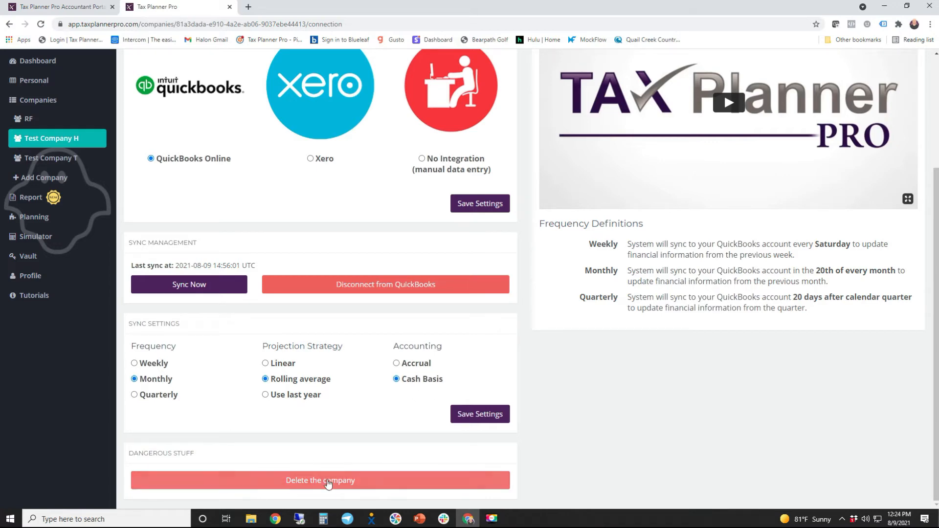
pyautogui.scroll(3, 864, 218)
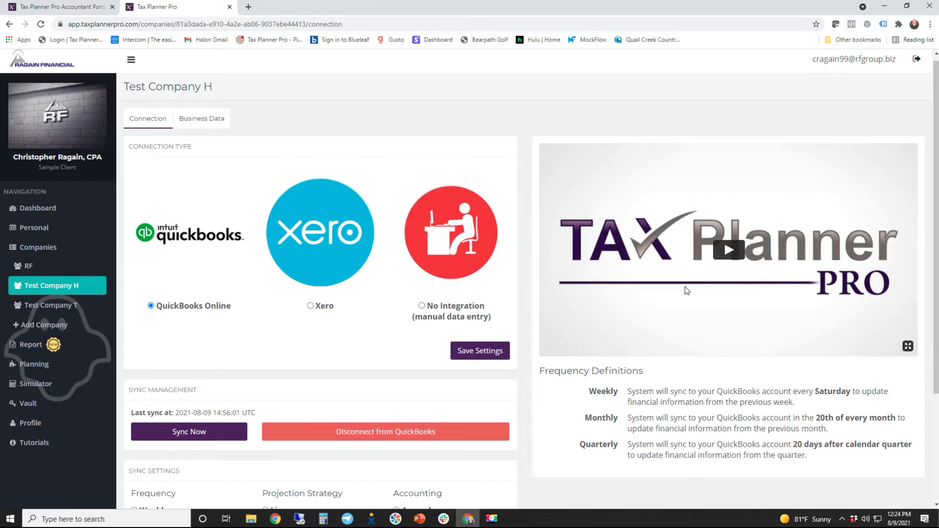
pyautogui.scroll(-2, 555, 274)
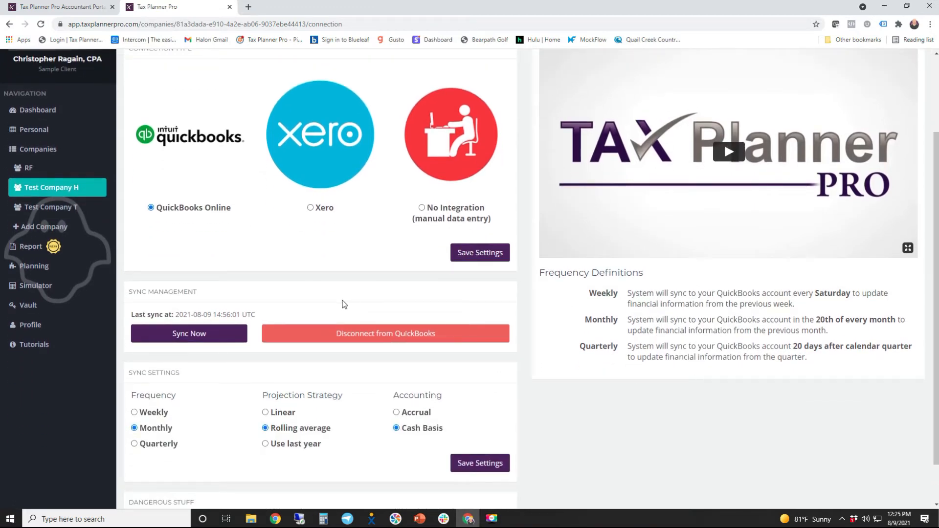
pyautogui.scroll(2, 344, 304)
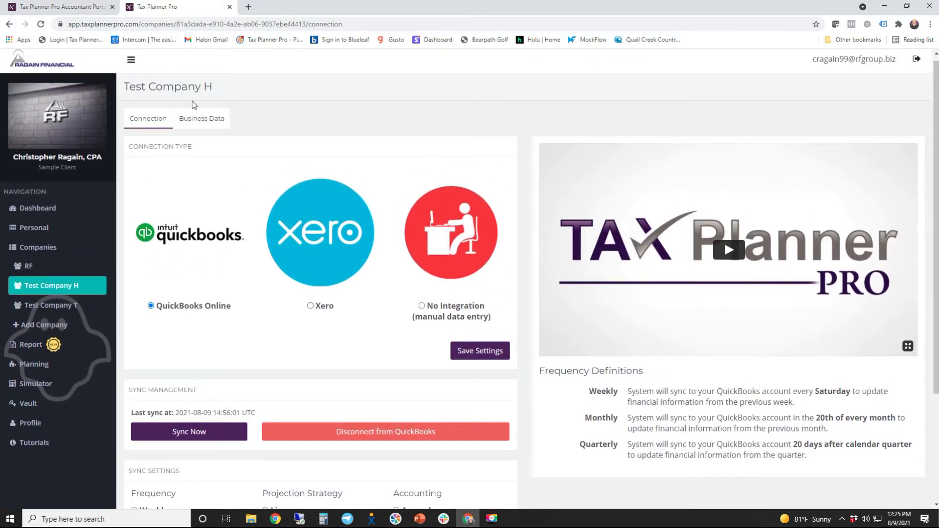
# Review Test Company H's business data, comparing QuickBooks, projected and override amounts for income and deductions.
pyautogui.click(208, 127)
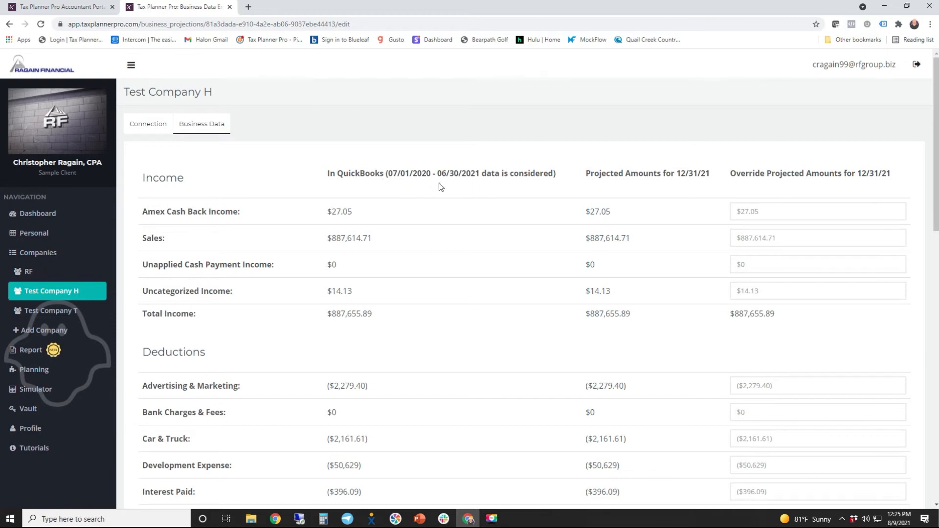
pyautogui.scroll(-3, 396, 272)
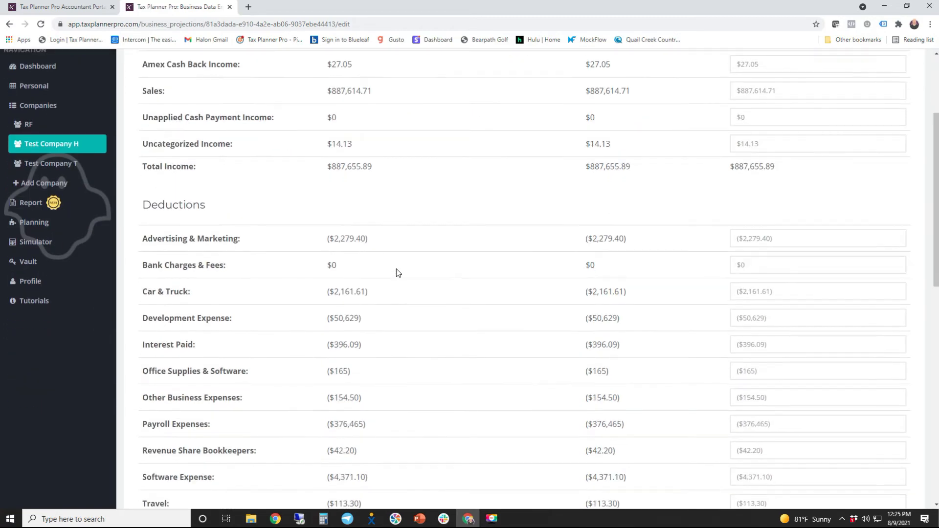
pyautogui.scroll(-3, 379, 277)
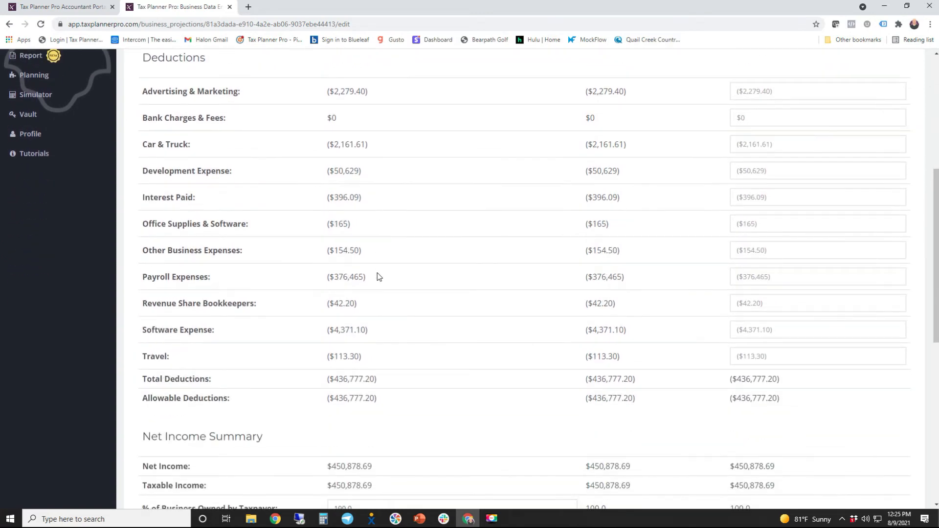
pyautogui.scroll(5, 376, 277)
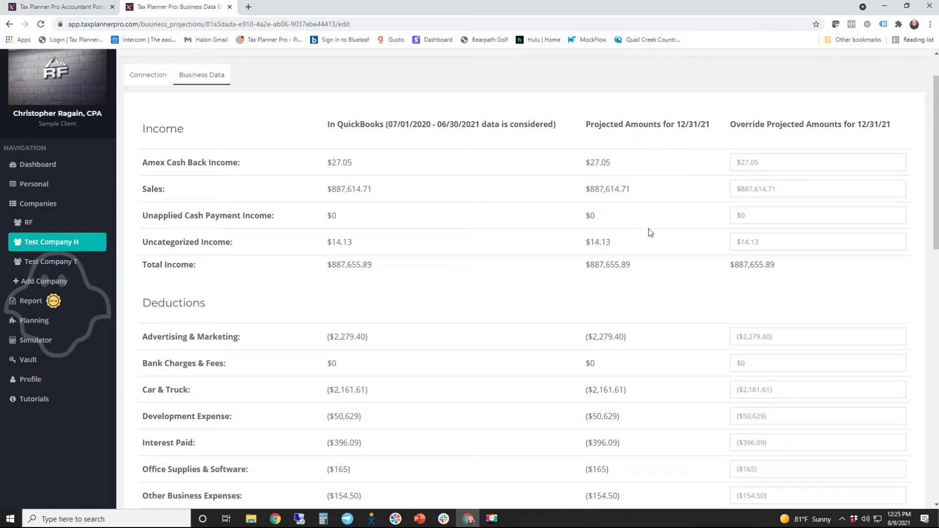
pyautogui.scroll(-1, 756, 256)
pyautogui.scroll(-3, 757, 256)
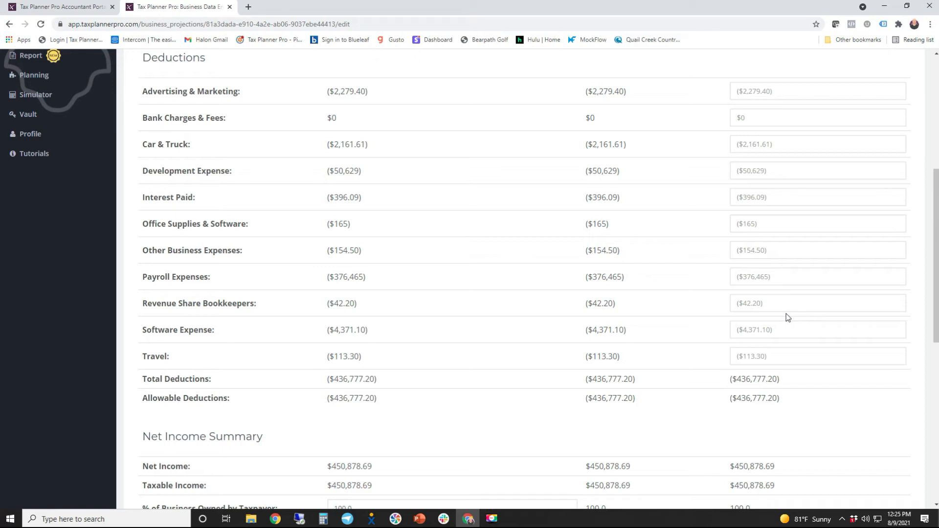
# Examine Test Company H's net income summary and company details, including the available business types, without changing them.
pyautogui.scroll(-3, 748, 301)
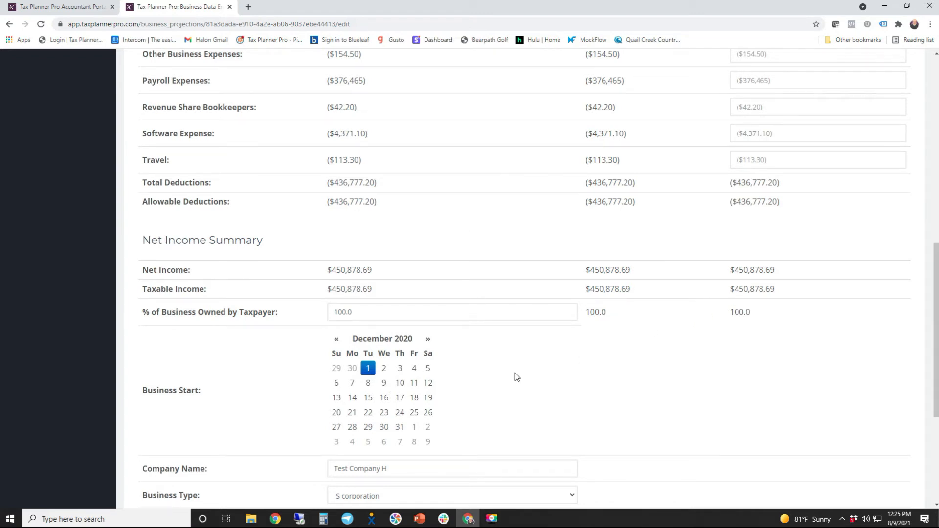
pyautogui.scroll(-2, 515, 373)
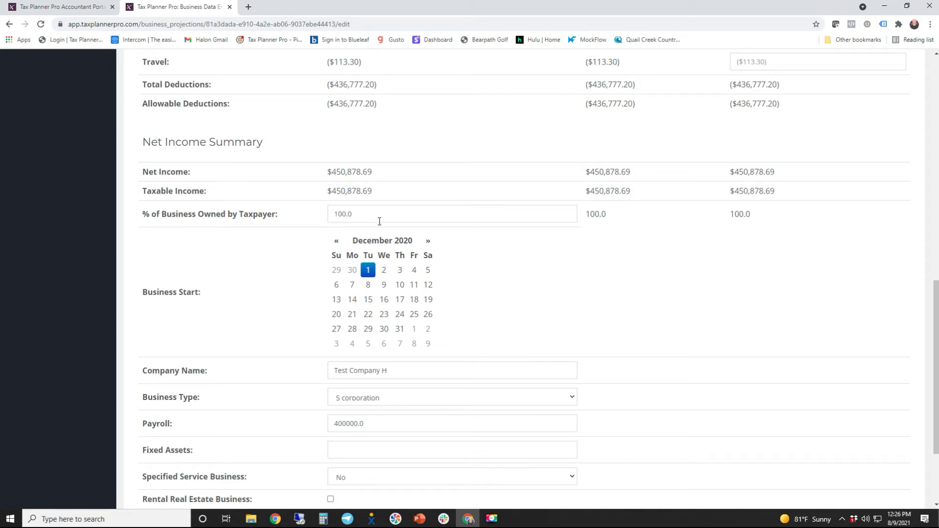
pyautogui.scroll(-2, 488, 208)
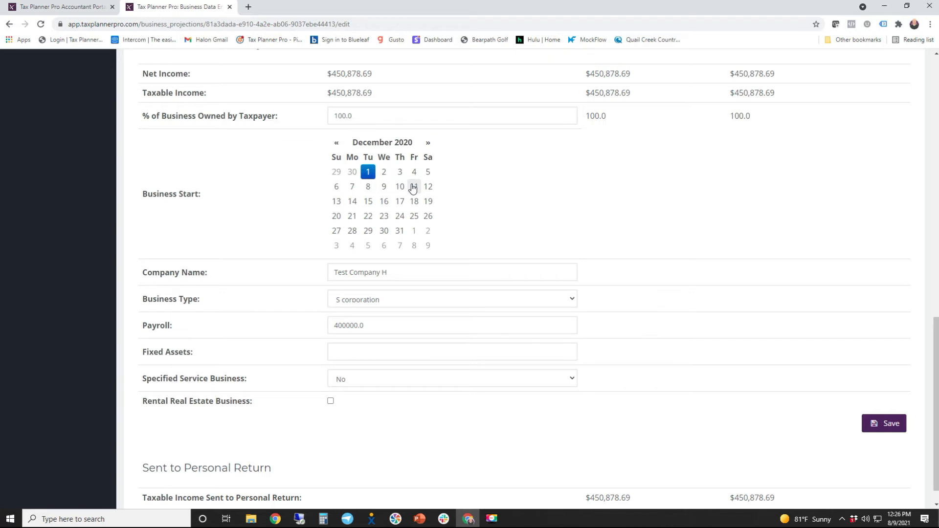
pyautogui.scroll(-1, 520, 202)
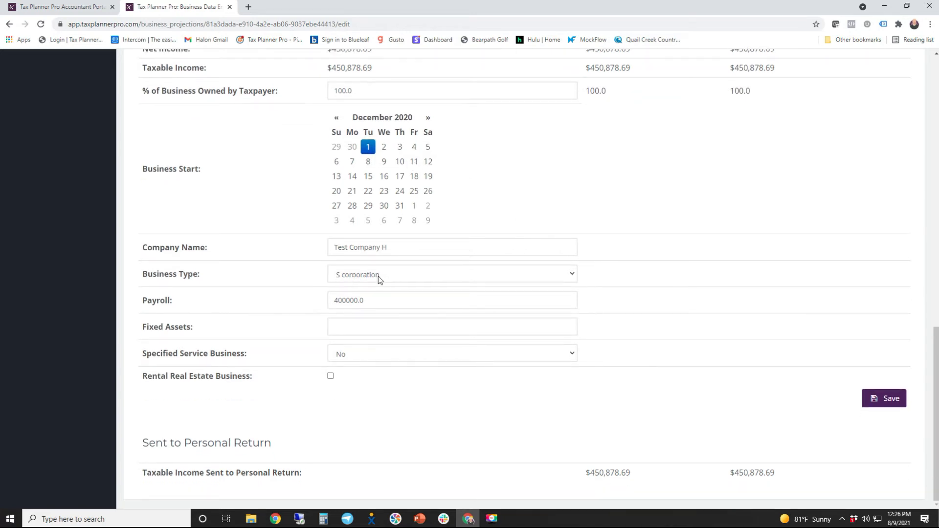
pyautogui.click(398, 277)
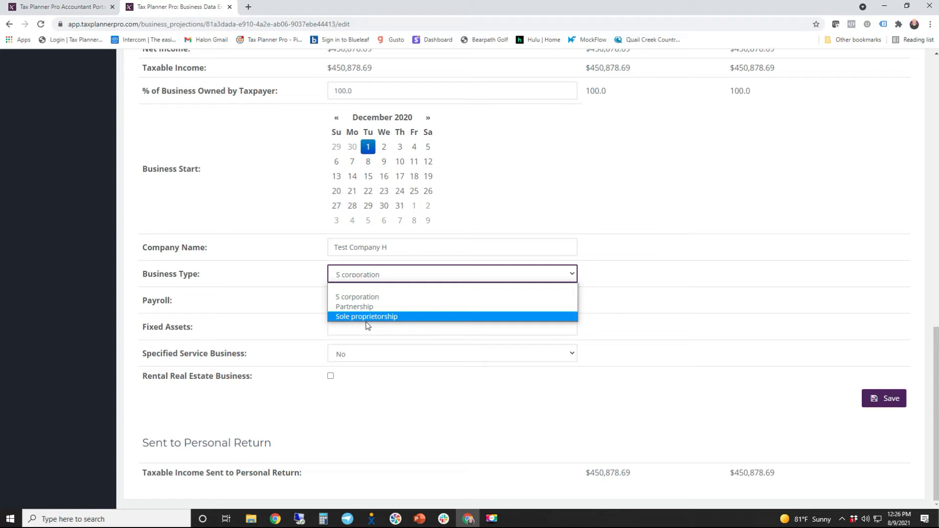
pyautogui.click(703, 222)
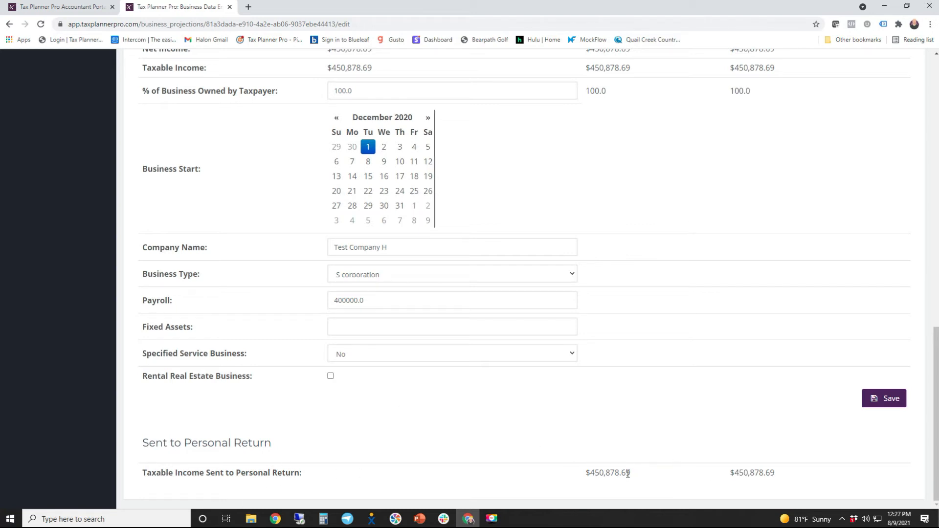
pyautogui.scroll(7, 606, 440)
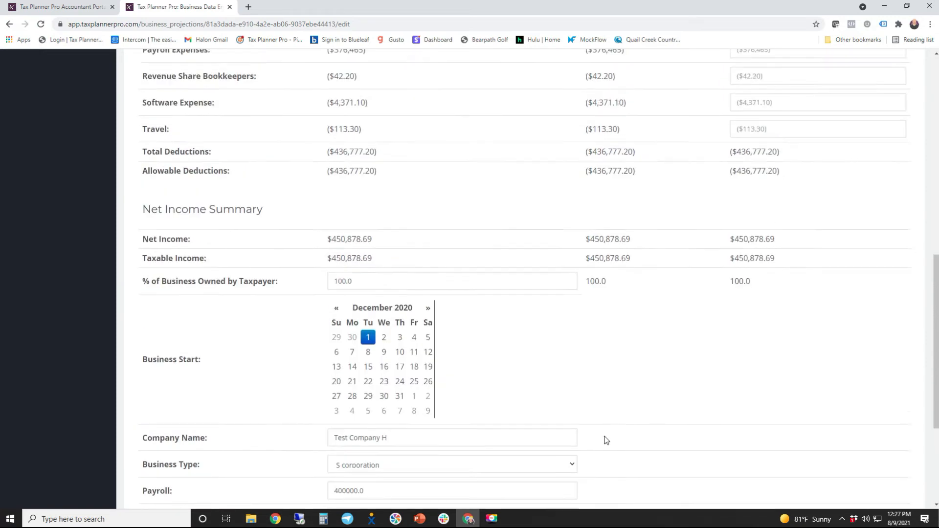
# Go back from Test Company H to the dashboard and examine the RF business summary and the personal summary's federal and state tax due.
pyautogui.scroll(8, 605, 440)
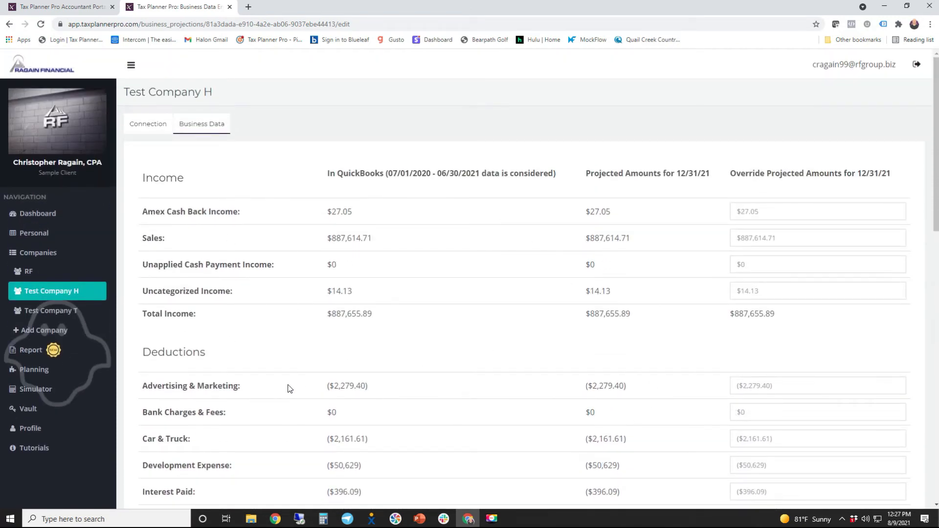
pyautogui.click(53, 218)
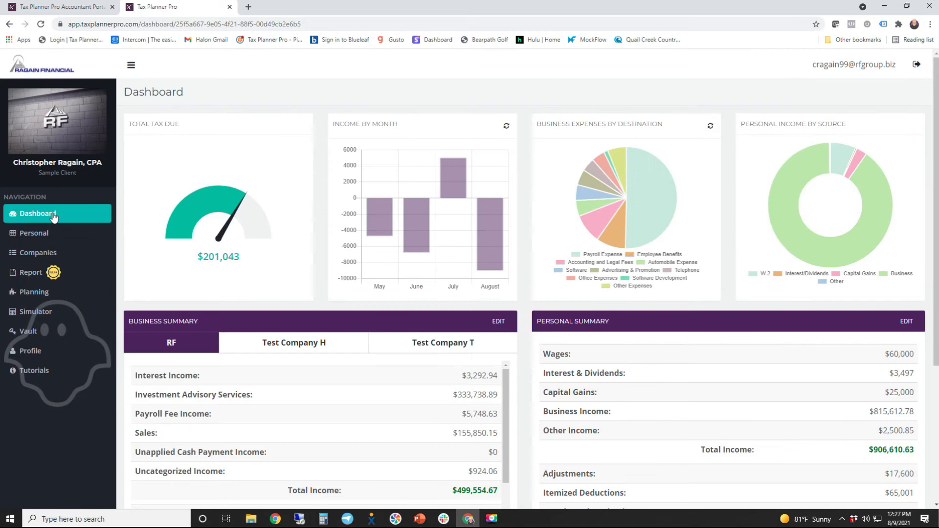
pyautogui.scroll(-3, 525, 279)
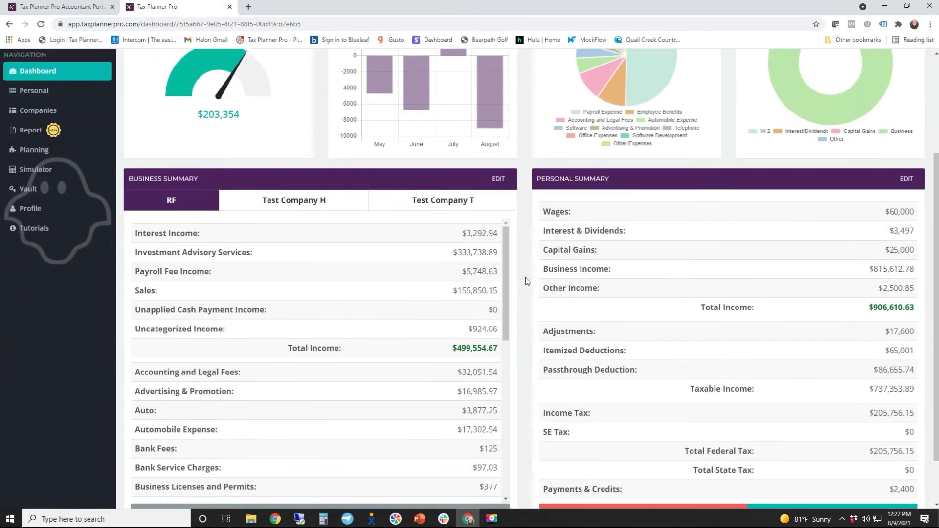
pyautogui.scroll(-2, 391, 356)
pyautogui.scroll(-1, 531, 313)
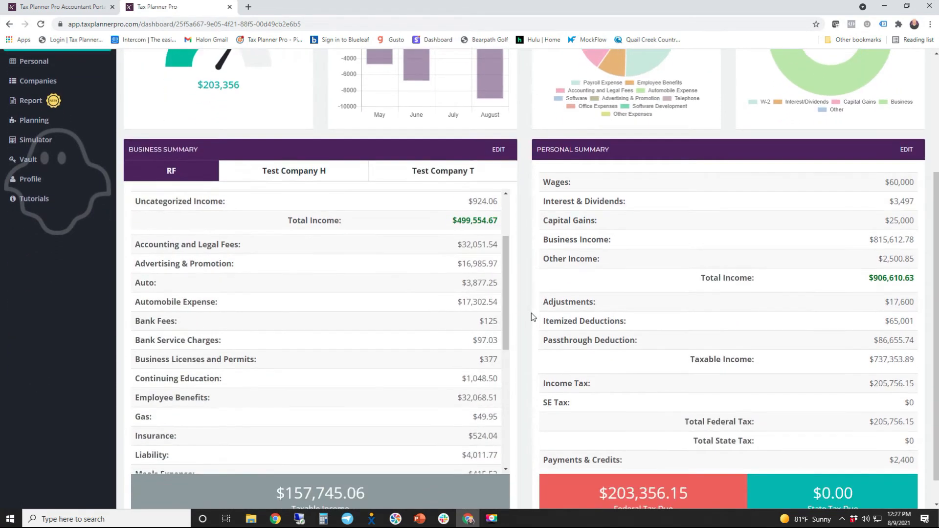
pyautogui.scroll(-1, 531, 313)
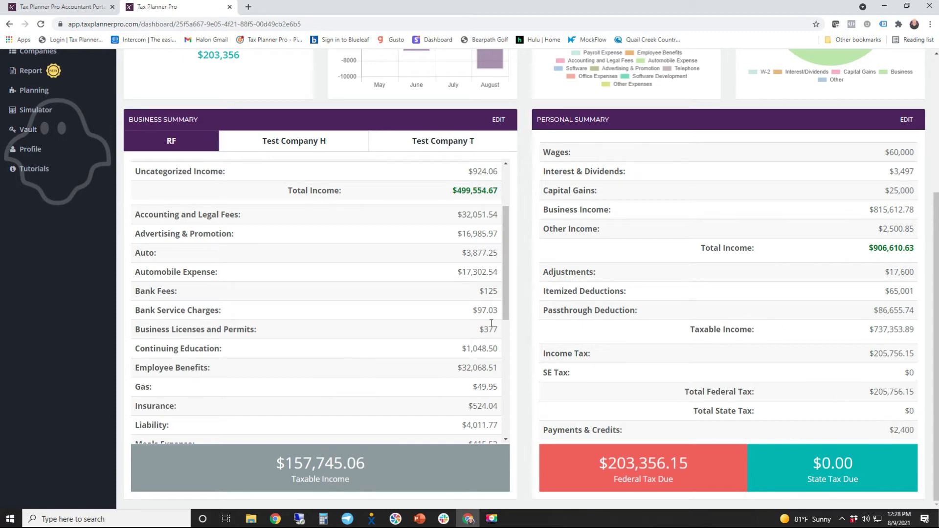
pyautogui.scroll(4, 527, 305)
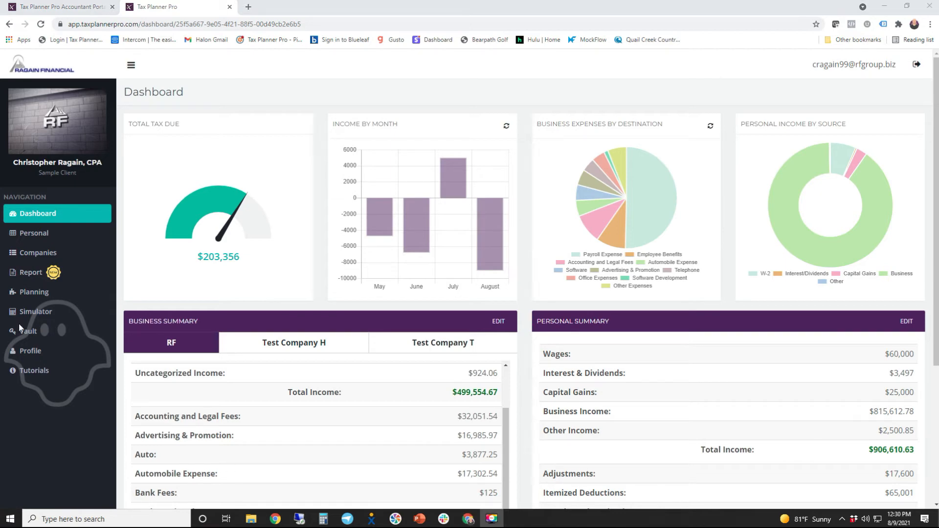
# Open the 2021 Tax Planning Report and review its grading systems explanation and the Your Demographics section.
pyautogui.click(67, 277)
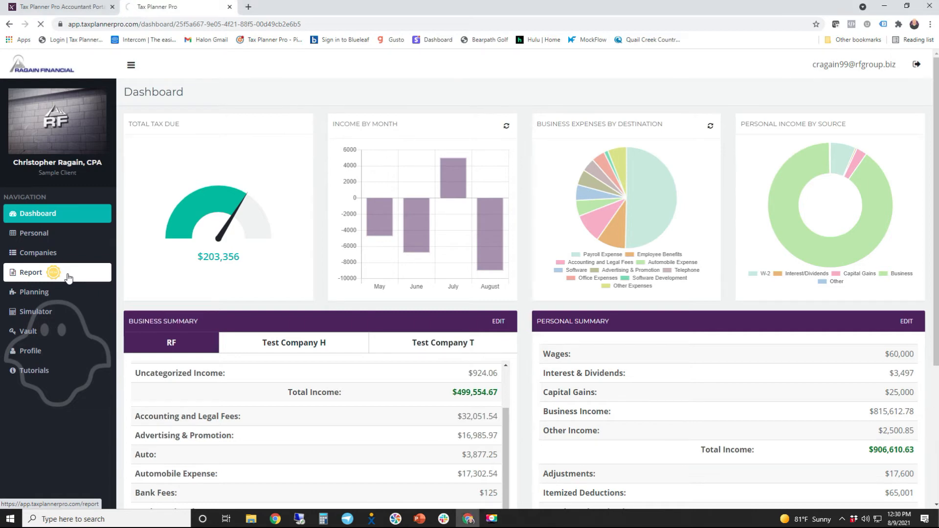
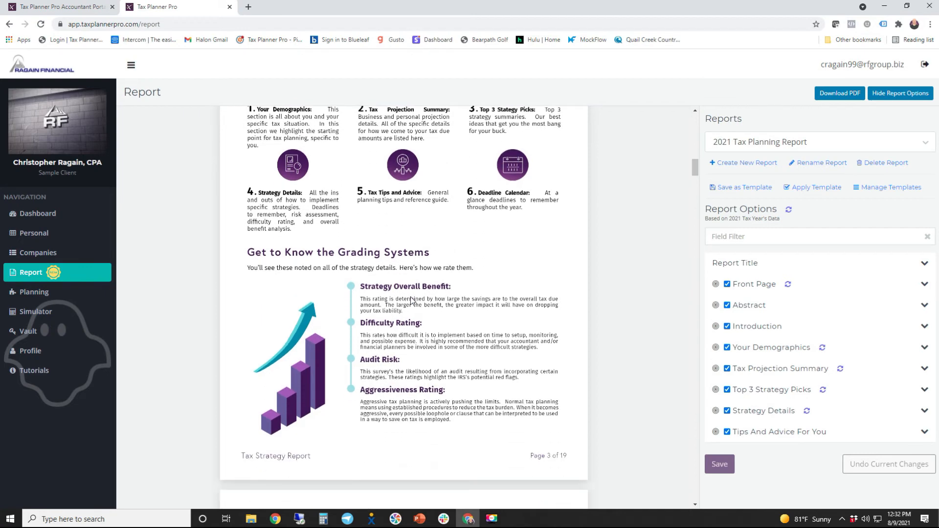
pyautogui.scroll(-1, 411, 299)
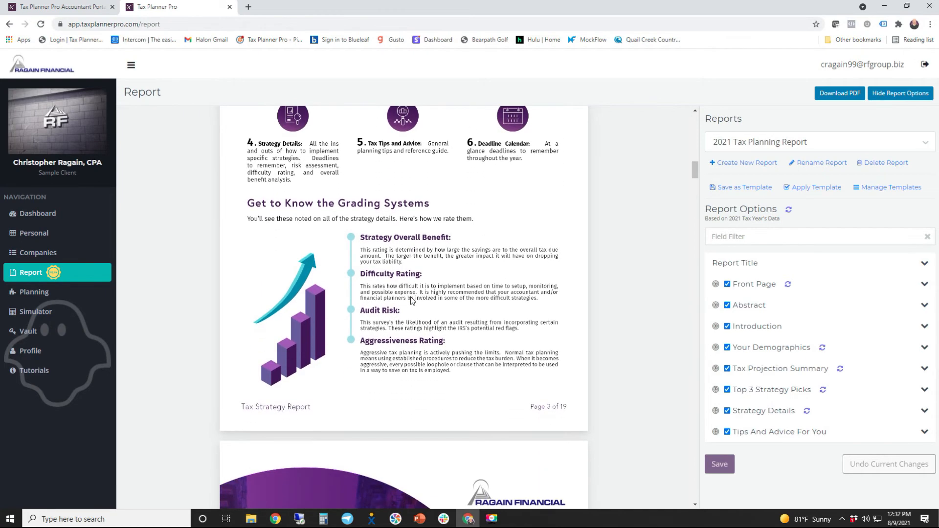
pyautogui.scroll(-8, 410, 299)
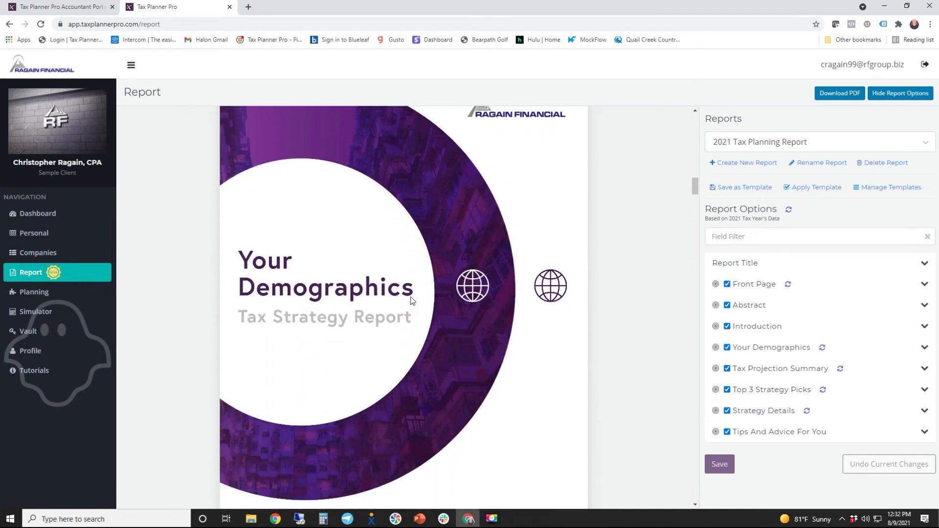
pyautogui.scroll(-5, 411, 299)
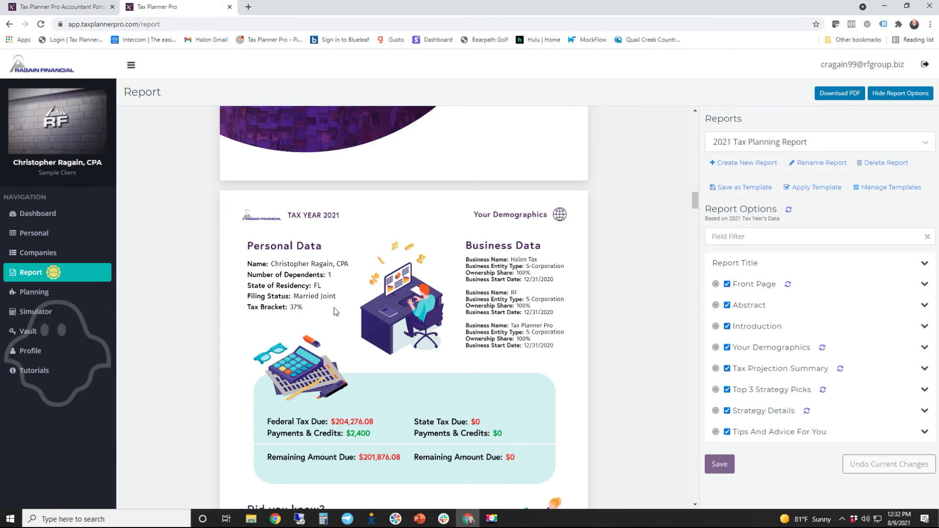
pyautogui.scroll(-1, 335, 312)
pyautogui.scroll(-1, 335, 312)
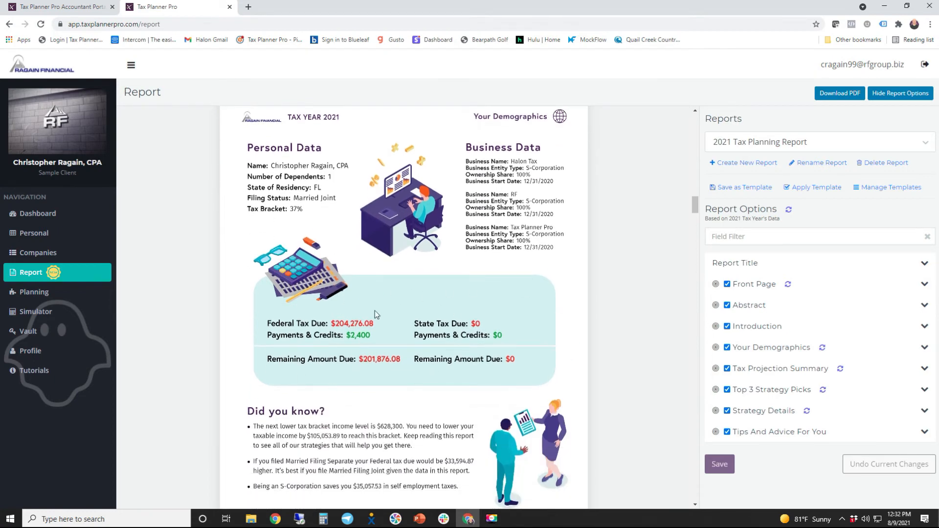
pyautogui.scroll(-3, 501, 357)
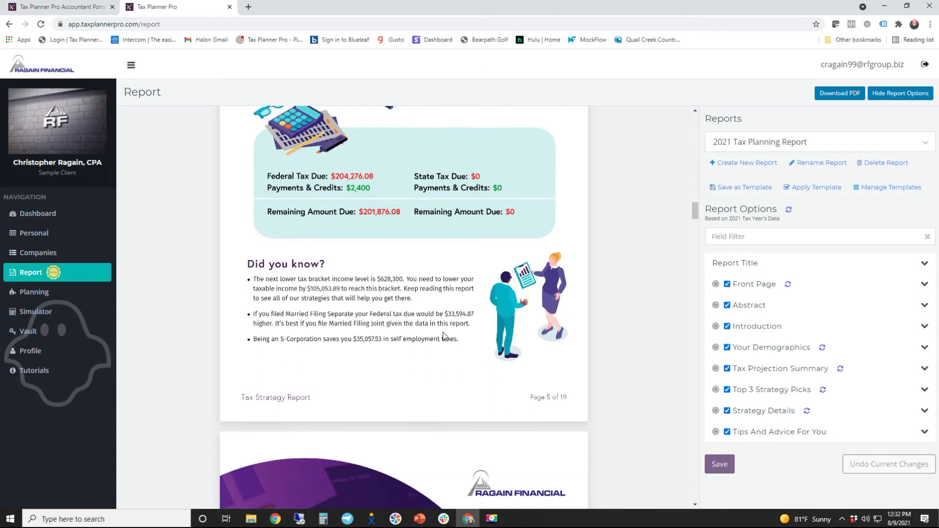
pyautogui.scroll(-1, 392, 326)
# Review the report's Tax Projection Summary pages covering income, adjustments, deductions, and taxes and payments.
pyautogui.scroll(-10, 391, 326)
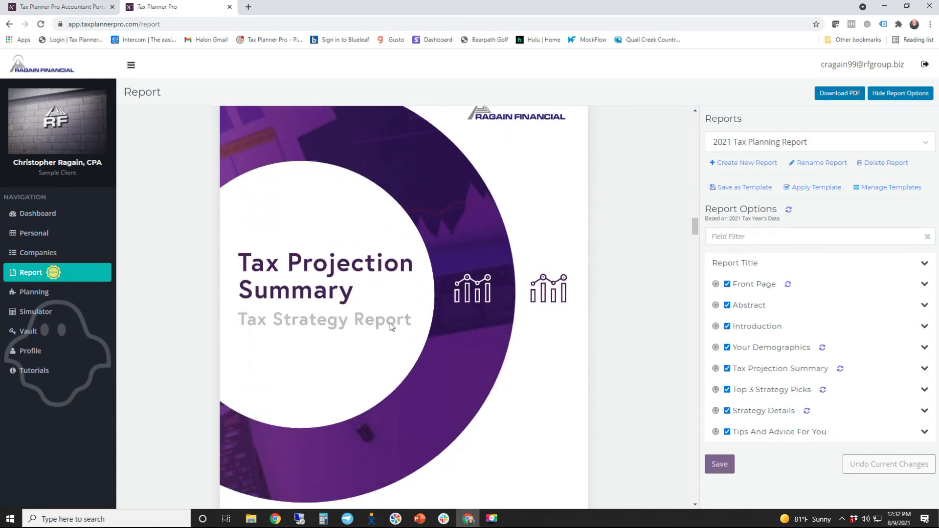
pyautogui.scroll(-4, 391, 326)
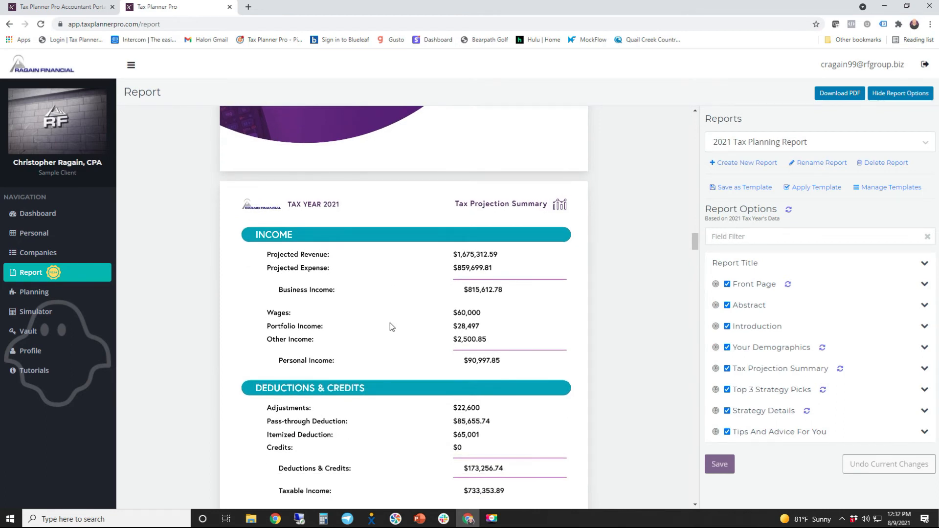
pyautogui.scroll(-4, 379, 267)
pyautogui.scroll(-5, 378, 265)
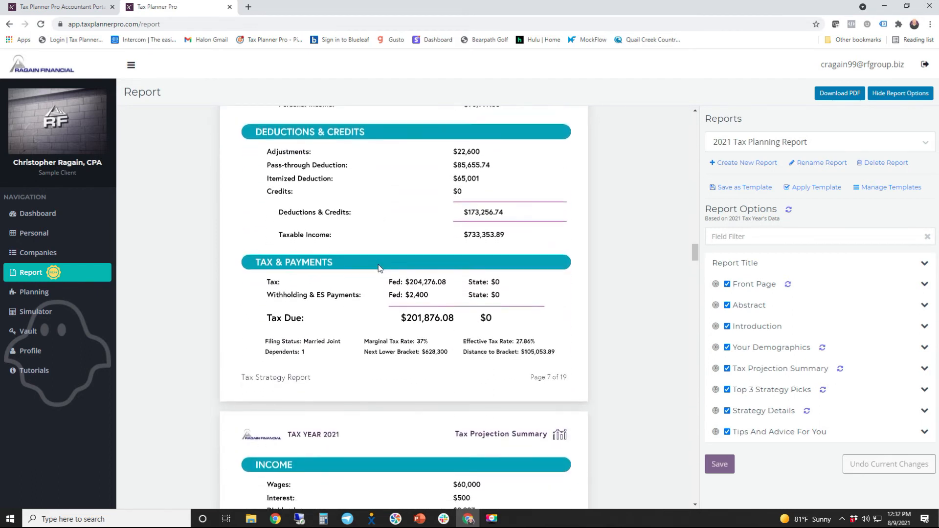
pyautogui.scroll(-2, 436, 302)
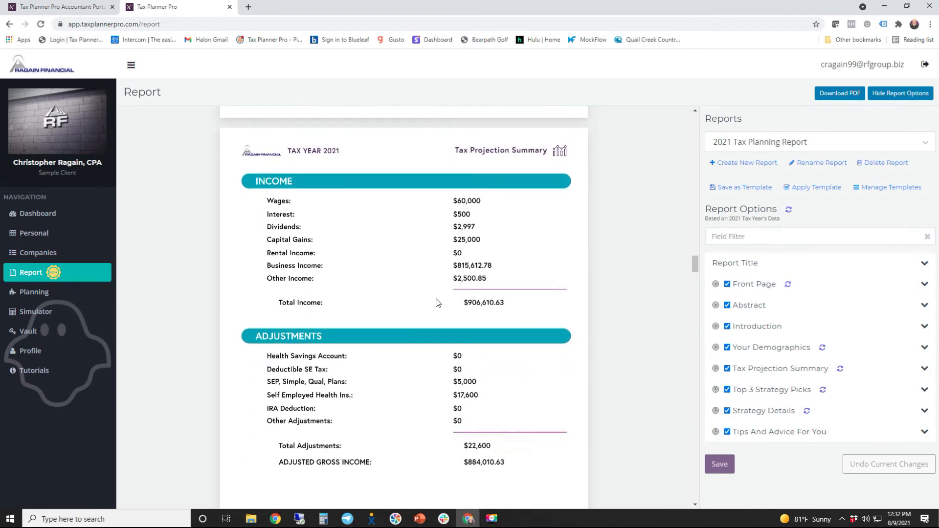
pyautogui.scroll(-5, 438, 302)
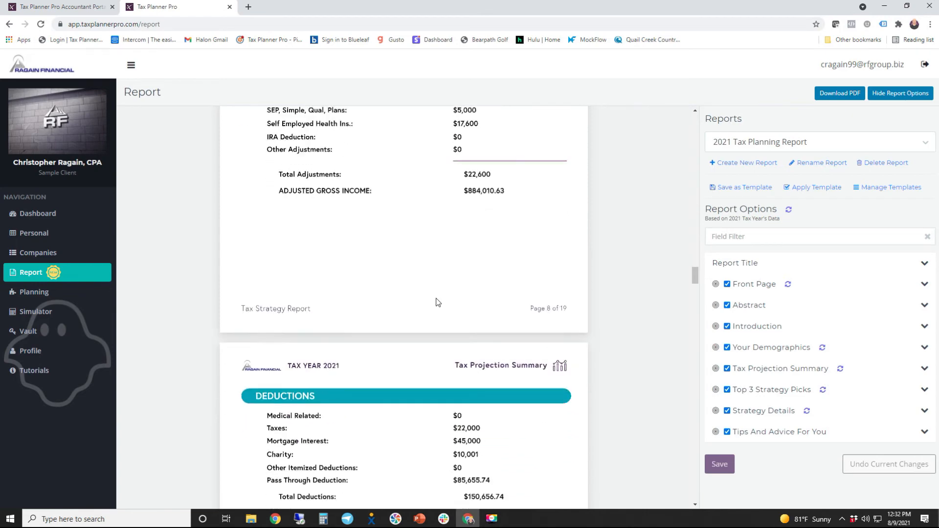
pyautogui.scroll(-4, 437, 301)
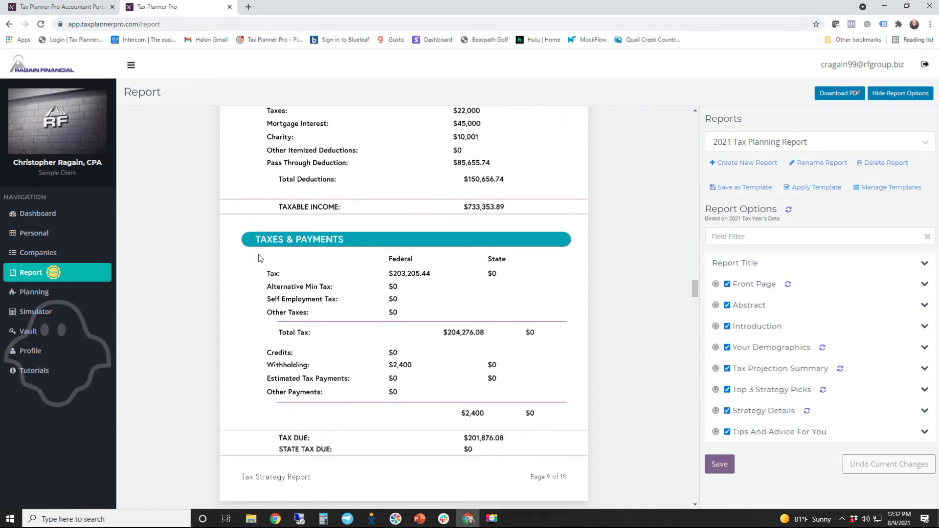
# Review the Top 3 Strategy Picks page and expand its report options to examine the three strategy selections.
pyautogui.scroll(-6, 365, 295)
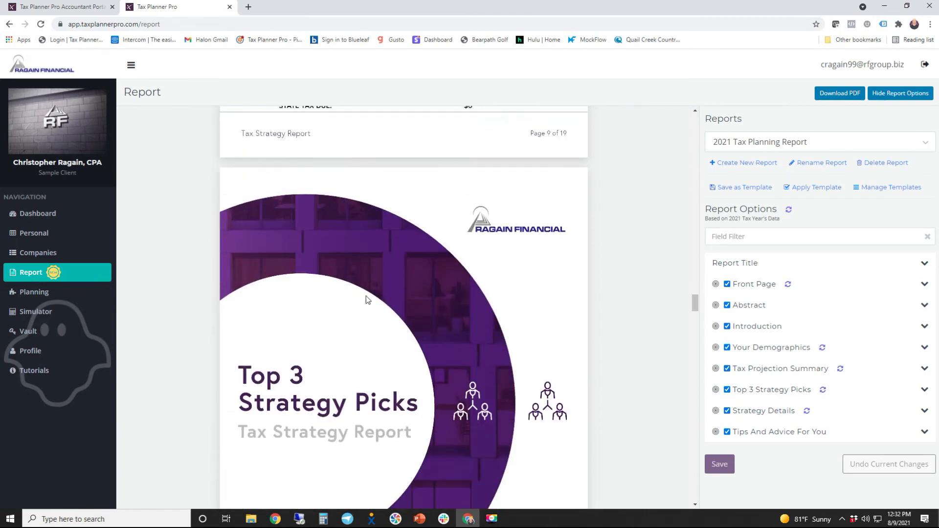
pyautogui.scroll(-3, 366, 296)
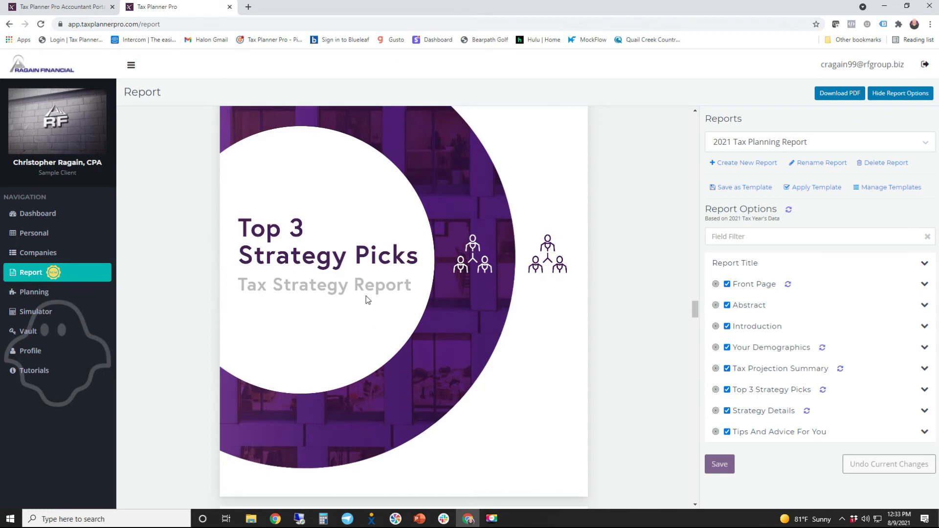
pyautogui.scroll(-5, 366, 295)
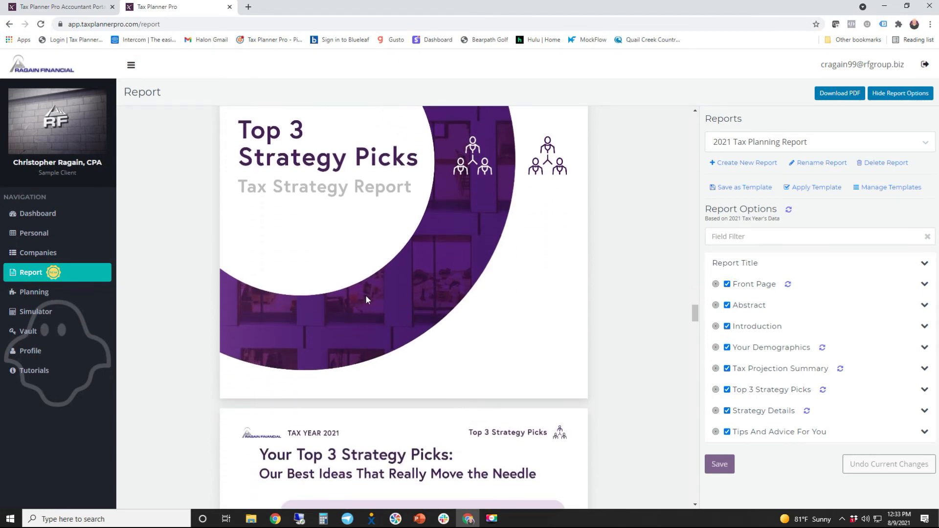
pyautogui.scroll(-3, 366, 298)
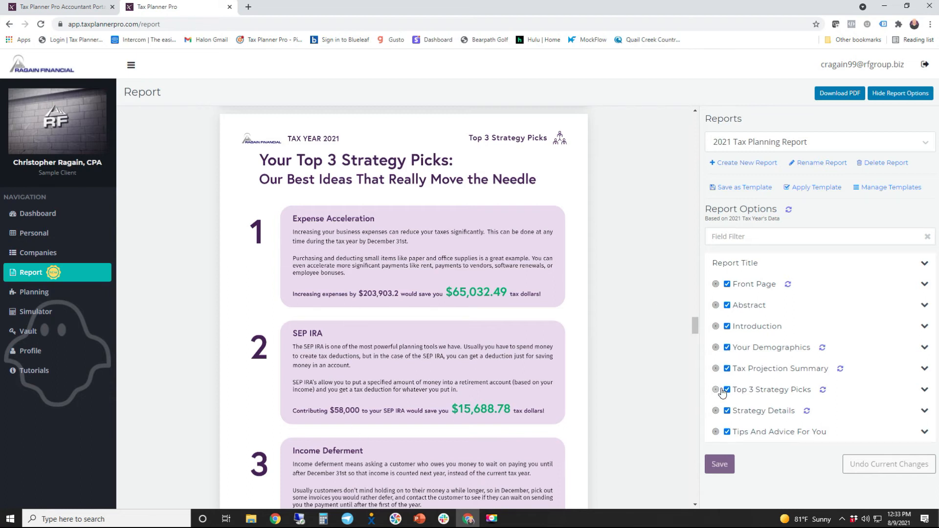
pyautogui.click(923, 392)
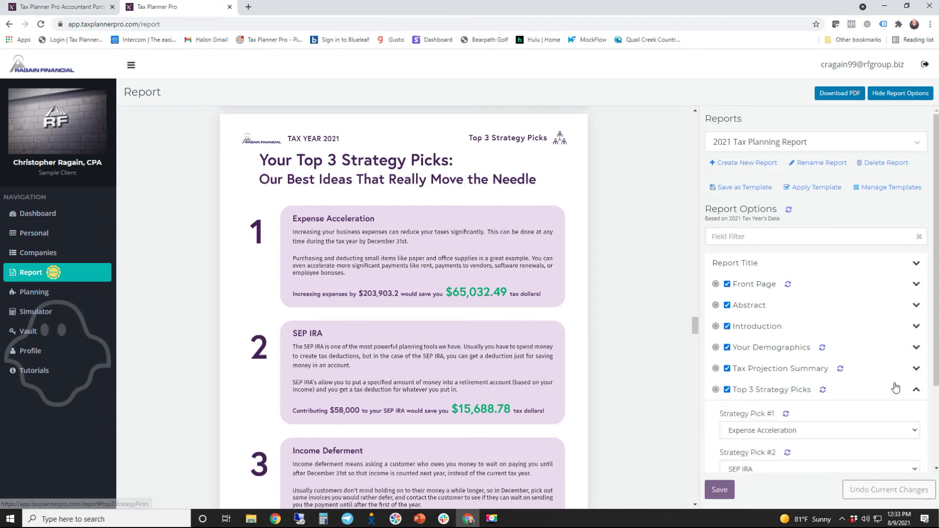
pyautogui.scroll(-2, 840, 367)
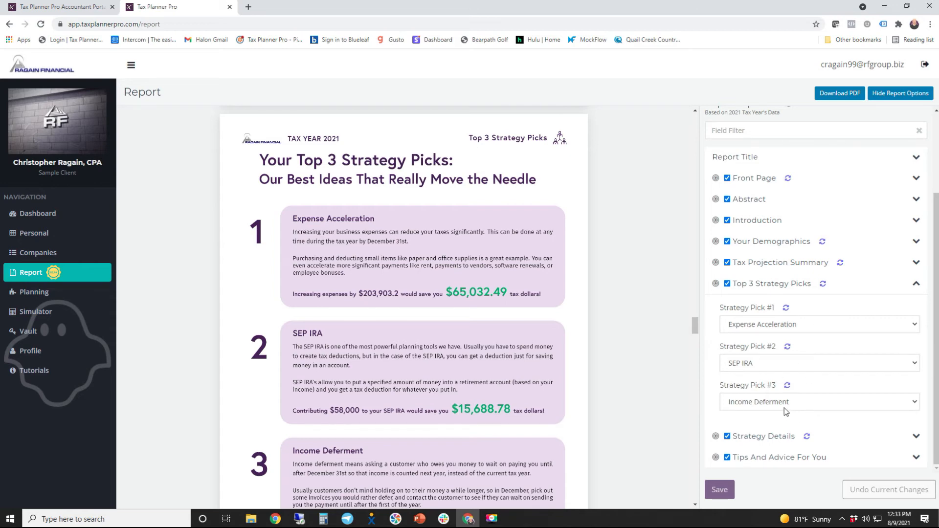
pyautogui.scroll(-1, 289, 308)
# Examine the Section 179 Expense page in Strategy Details, including its description, ratings and tax saving options.
pyautogui.scroll(-6, 289, 308)
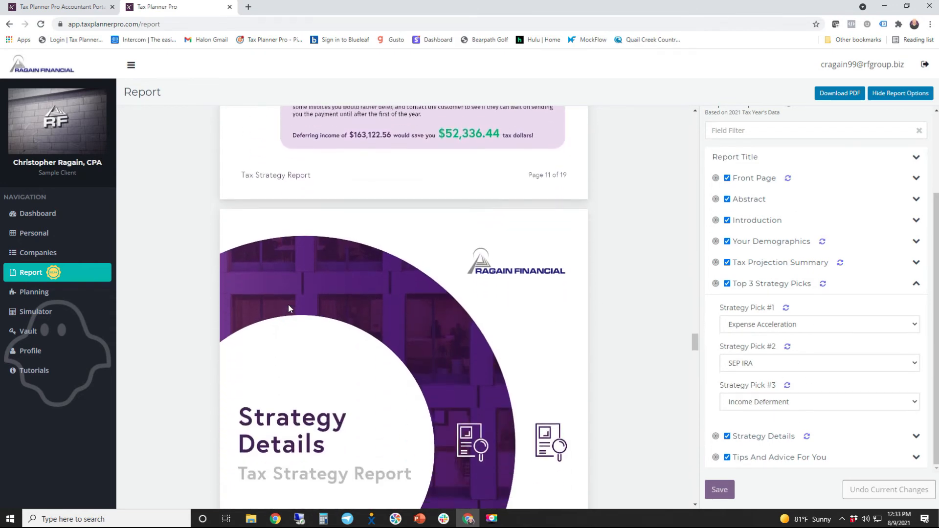
pyautogui.scroll(-3, 288, 308)
pyautogui.scroll(-7, 288, 308)
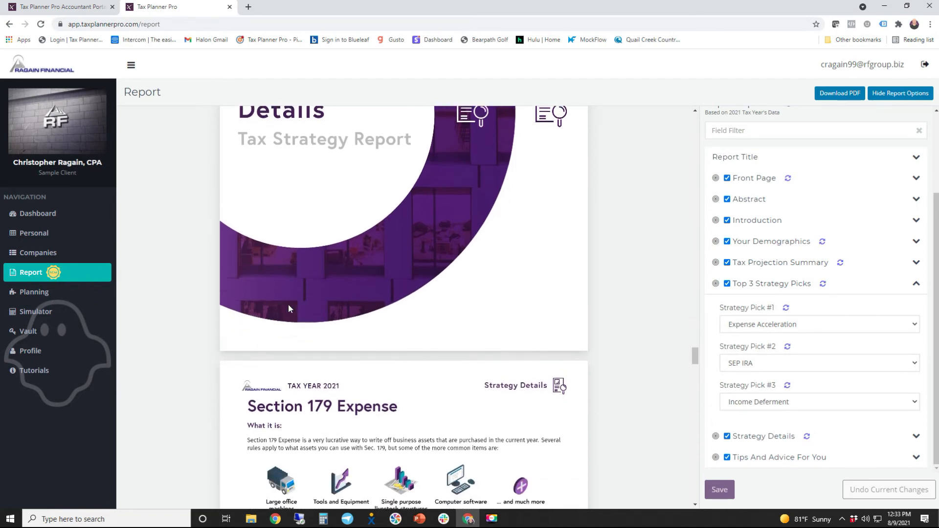
pyautogui.scroll(-1, 288, 308)
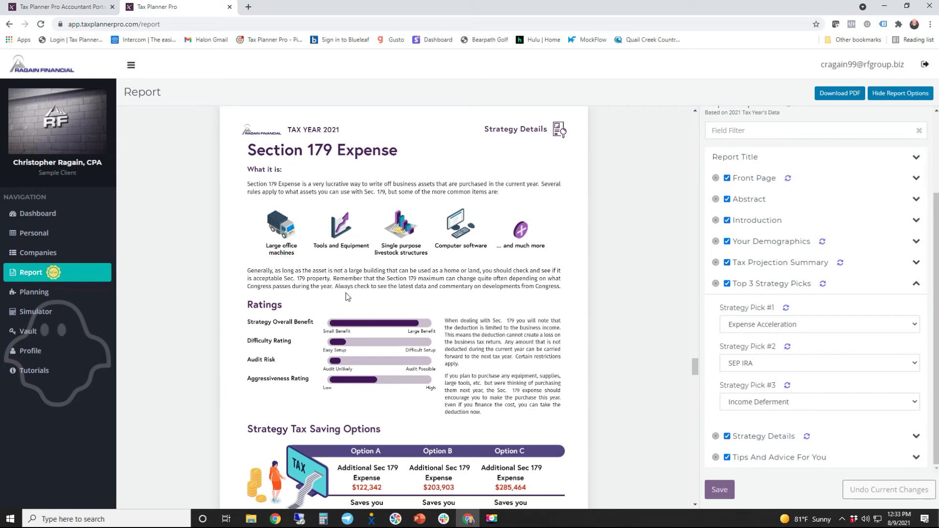
pyautogui.scroll(-2, 352, 300)
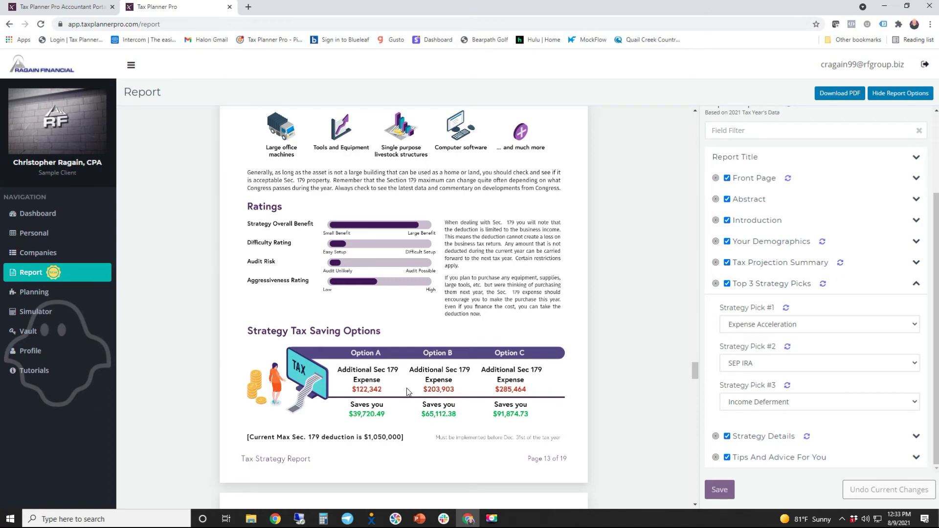
pyautogui.scroll(-5, 406, 388)
pyautogui.scroll(6, 410, 382)
pyautogui.scroll(2, 383, 255)
# Examine the Expense Acceleration, Income Deferment and SEP IRA strategy pages, and look over the report options.
pyautogui.scroll(-5, 383, 254)
pyautogui.scroll(-4, 382, 255)
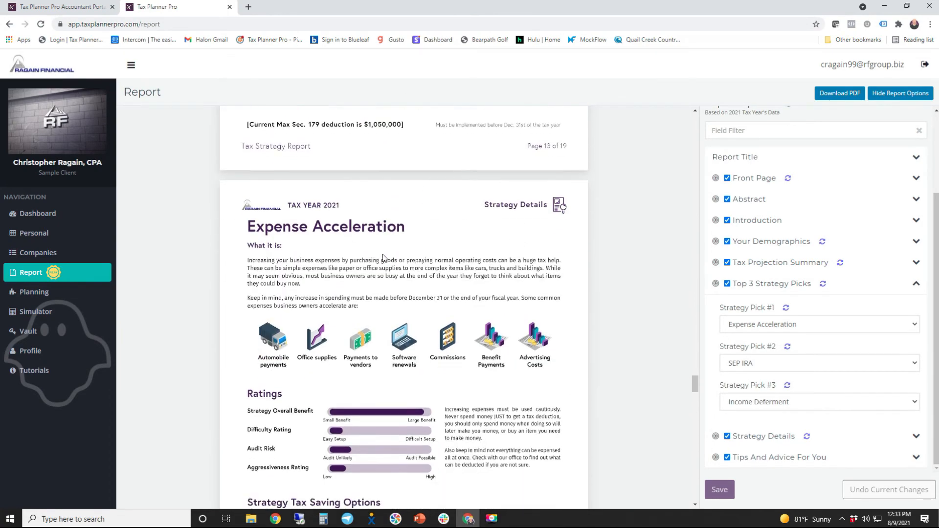
pyautogui.scroll(-2, 415, 345)
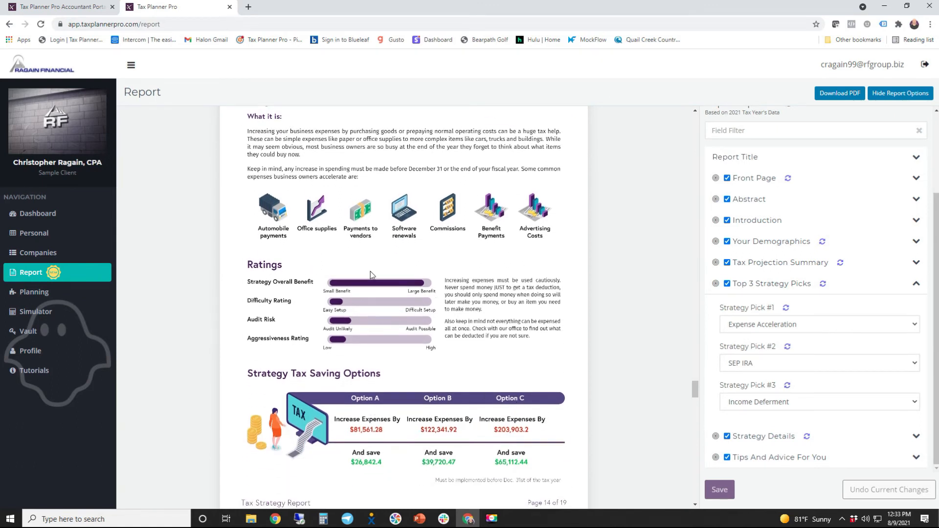
pyautogui.scroll(-1, 477, 320)
pyautogui.scroll(-8, 476, 320)
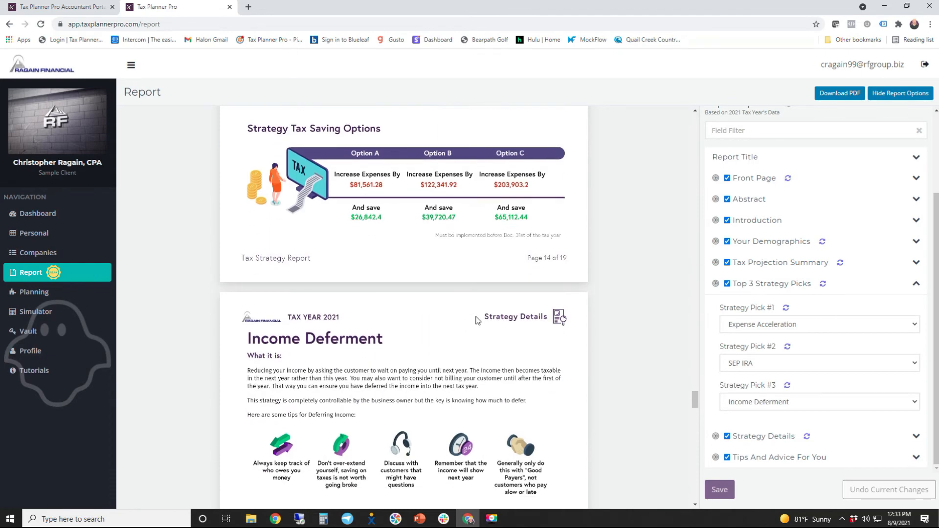
pyautogui.scroll(-6, 476, 320)
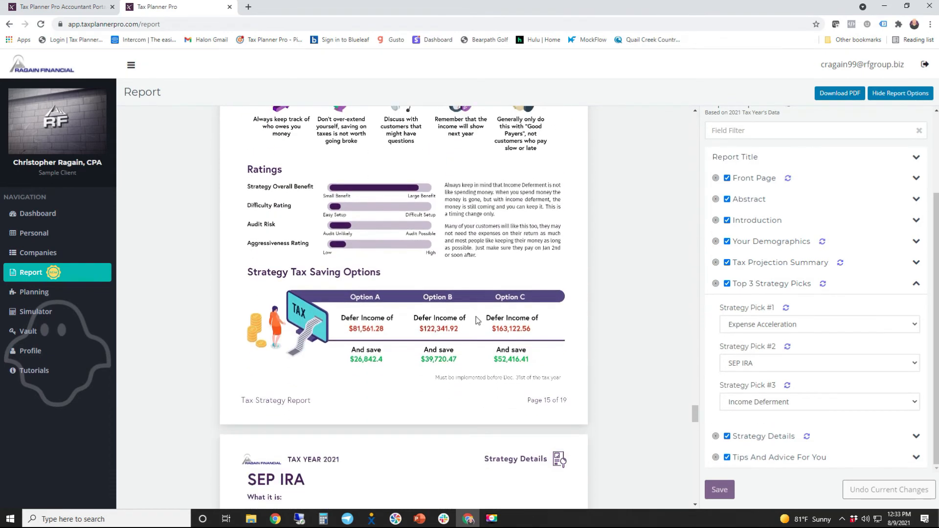
pyautogui.scroll(-2, 402, 315)
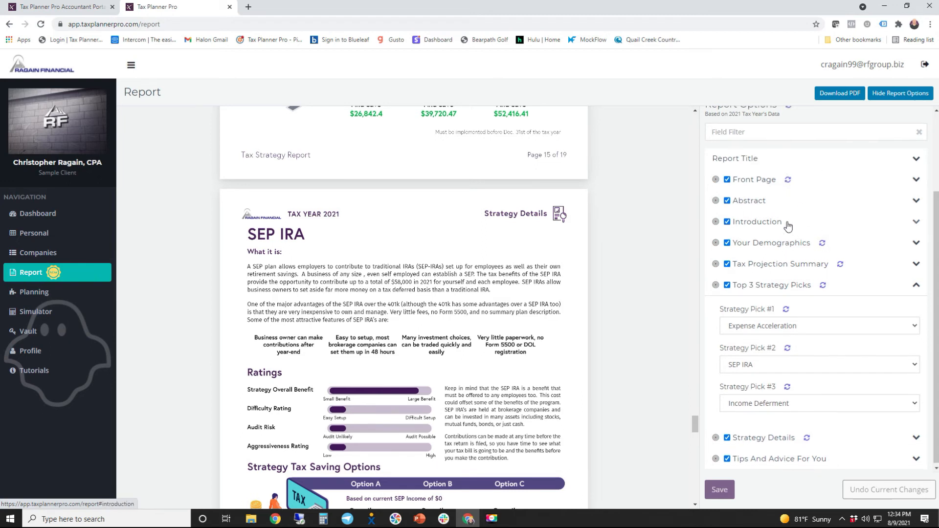
pyautogui.scroll(1, 788, 226)
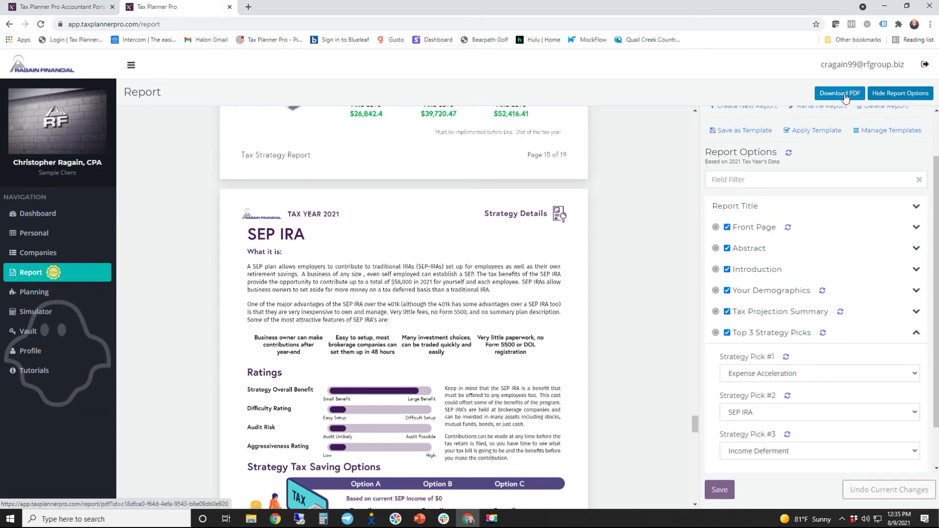
# Hide the report options to view the SEP IRA page on its own, and show them again.
pyautogui.click(904, 96)
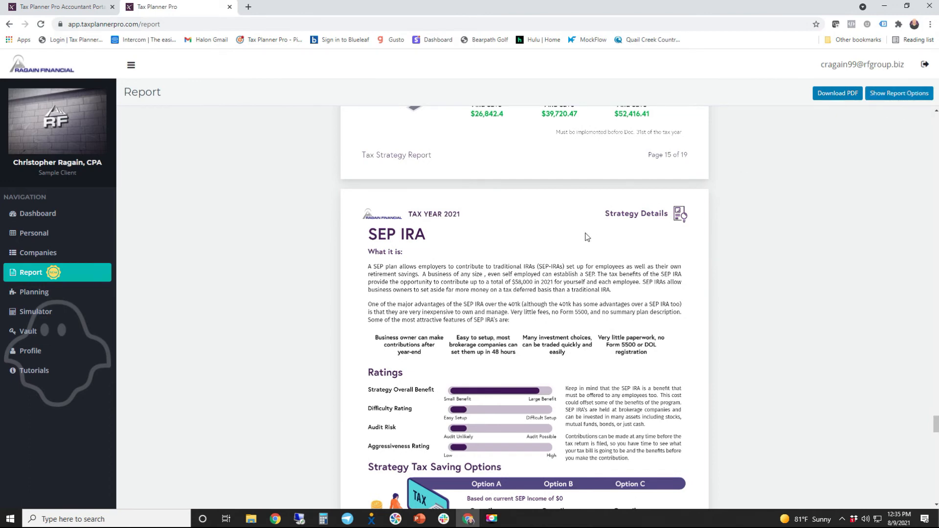
pyautogui.click(905, 95)
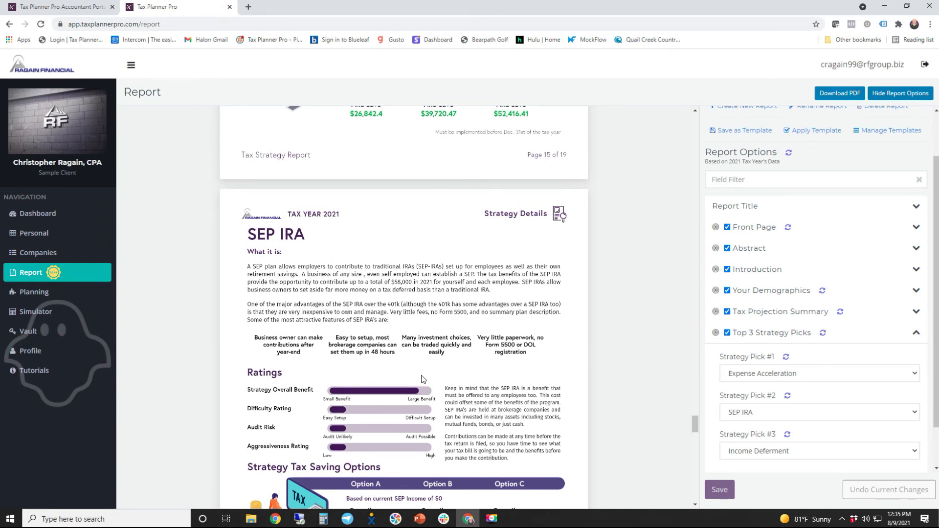
# Open the Children Employment strategy from the planner and set the number of children to 2 in the projected savings.
pyautogui.click(49, 294)
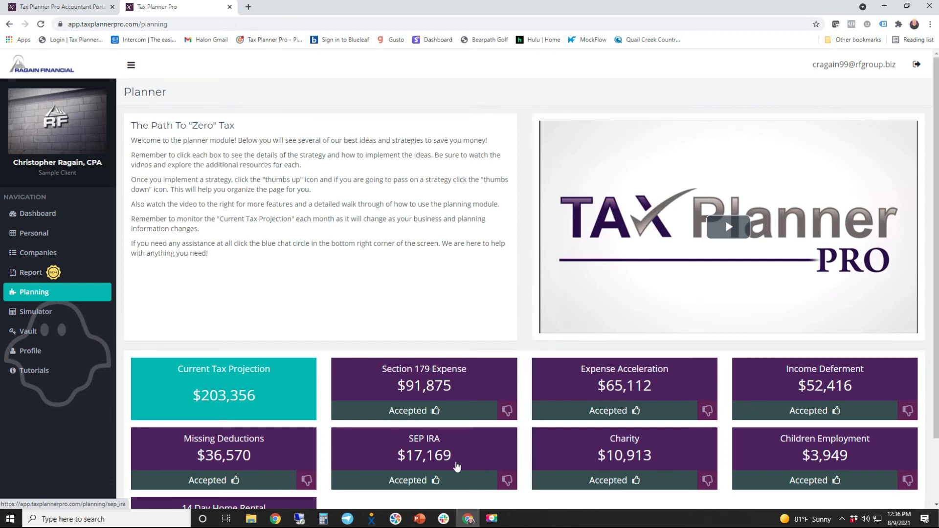
pyautogui.scroll(-1, 444, 457)
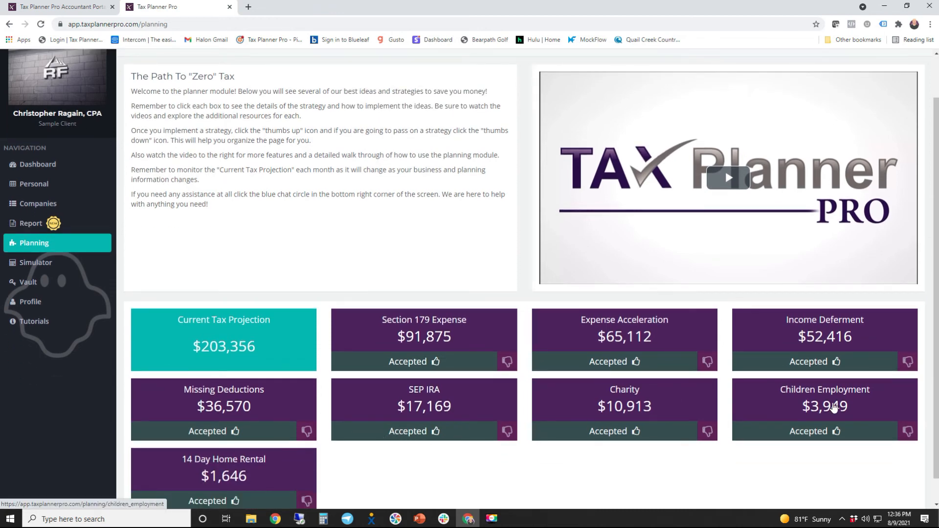
pyautogui.click(831, 404)
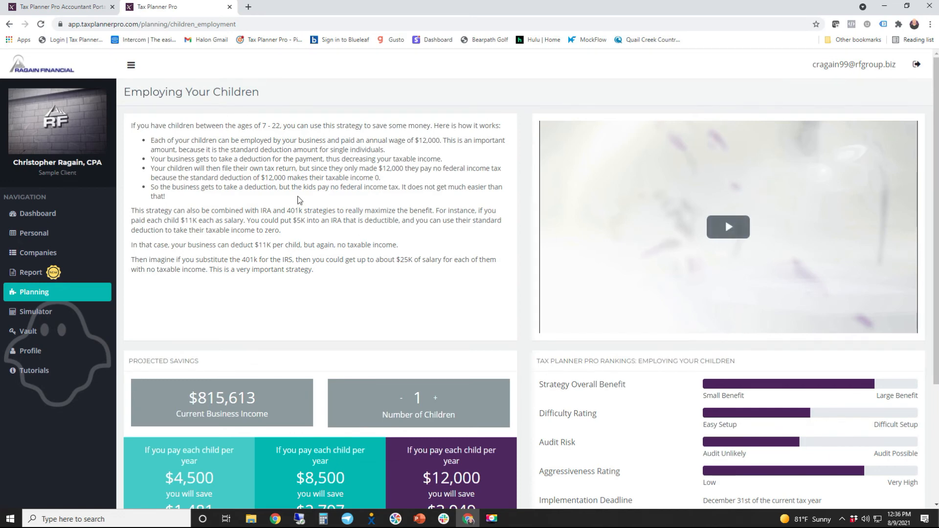
pyautogui.scroll(-3, 301, 200)
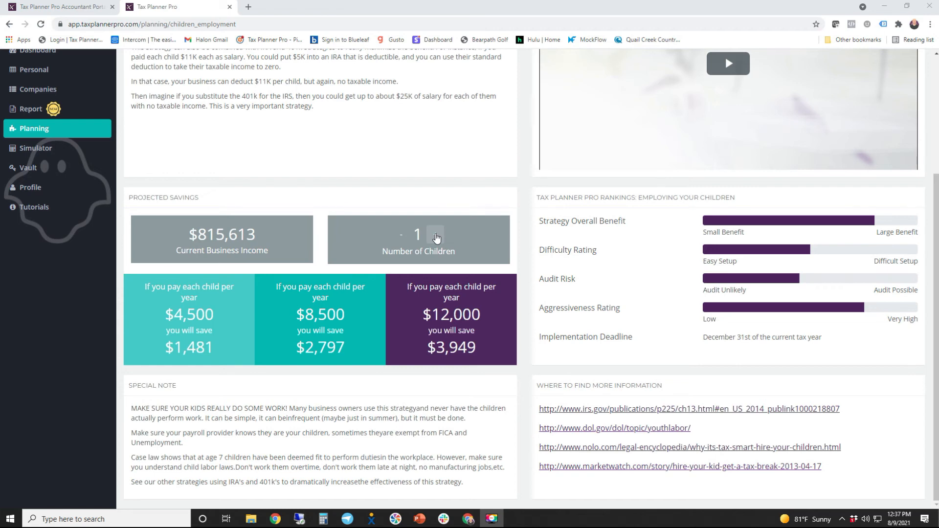
pyautogui.click(436, 238)
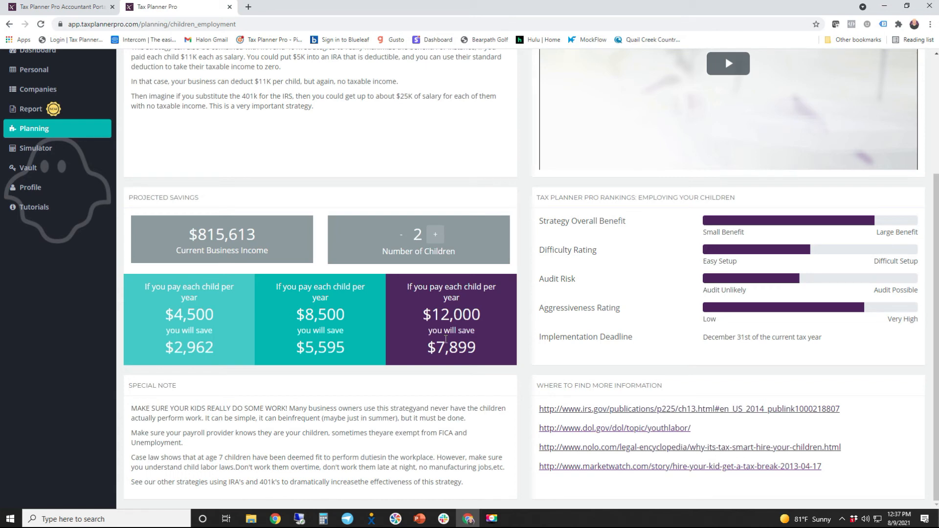
# Open the tax simulator and set Mortgage Interest to 60000 in the personal deductions.
pyautogui.scroll(1, 29, 186)
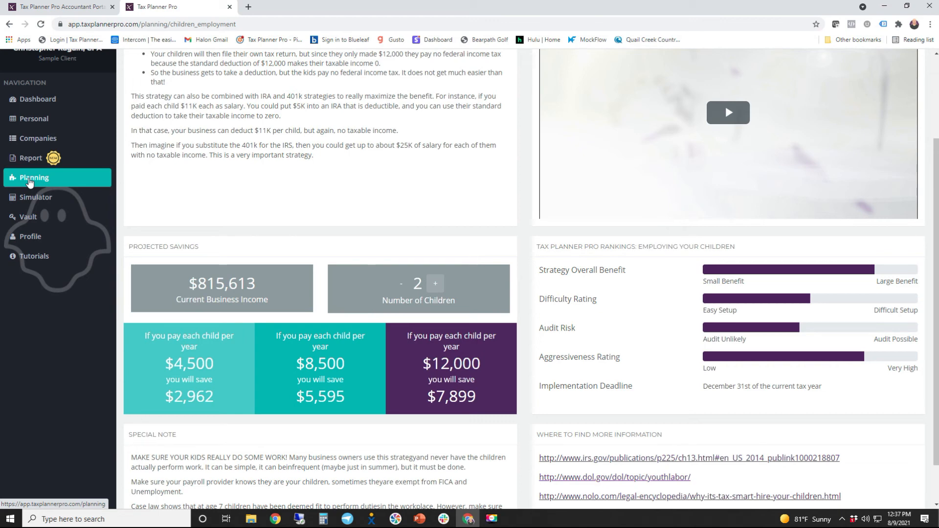
pyautogui.scroll(1, 29, 182)
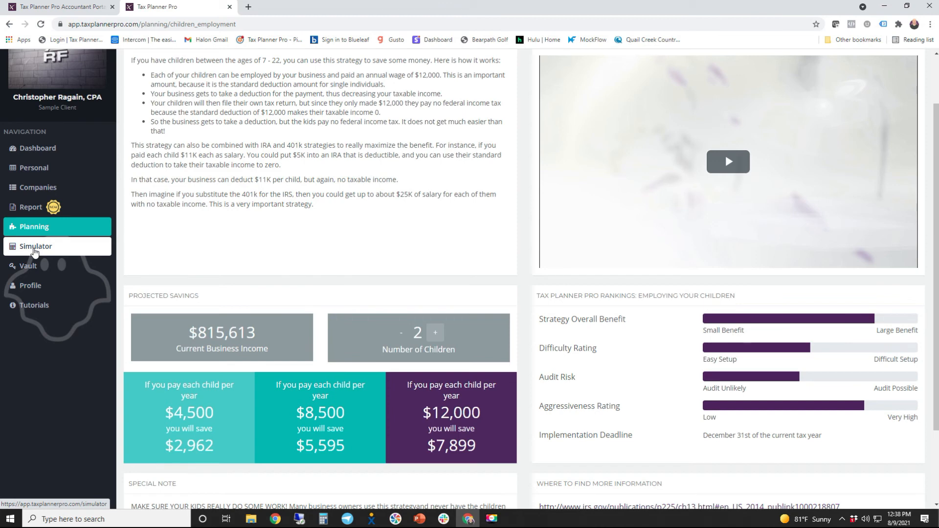
pyautogui.click(35, 251)
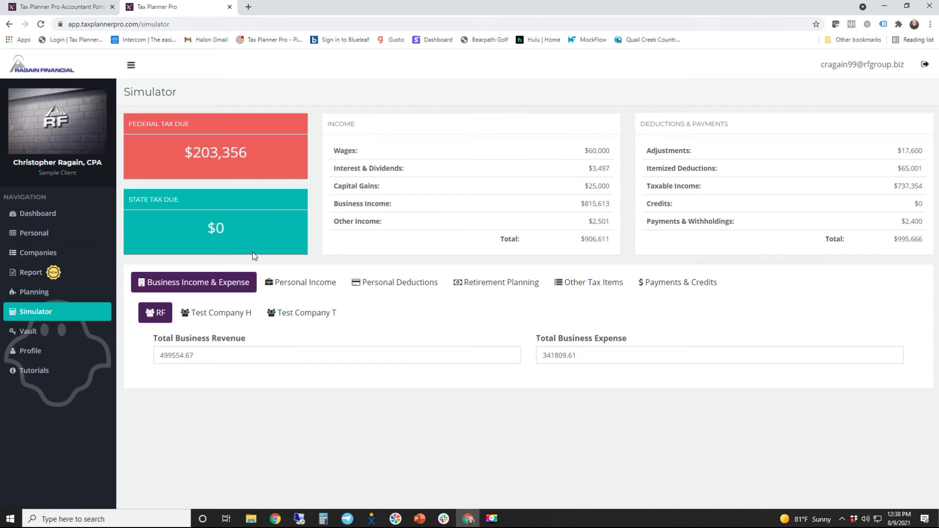
pyautogui.click(411, 290)
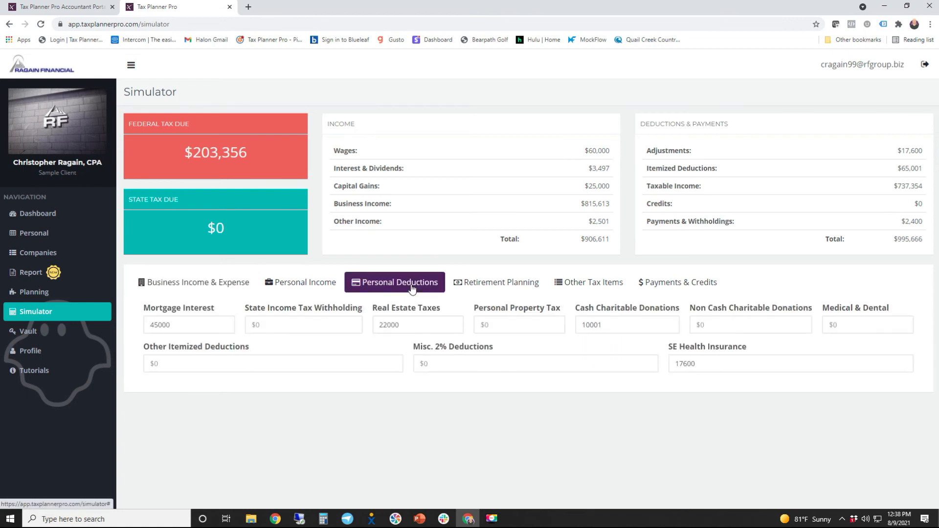
pyautogui.click(174, 327)
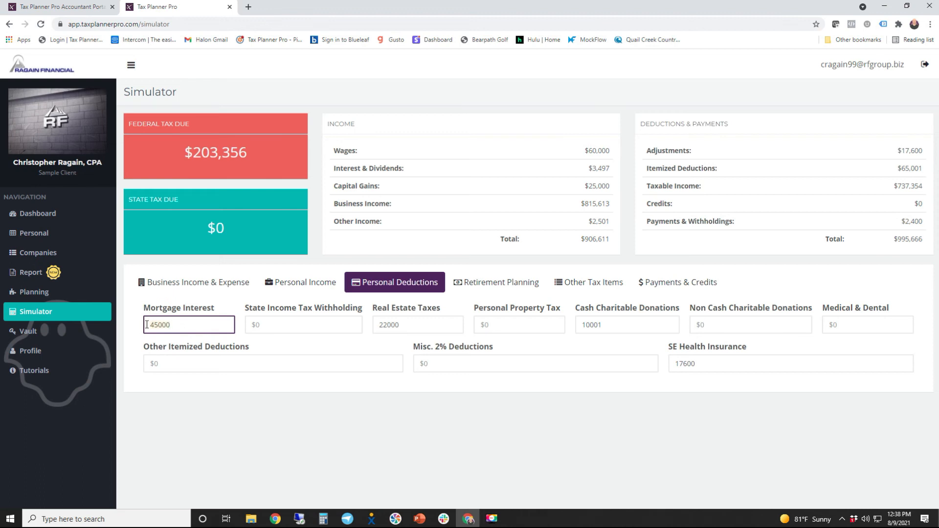
pyautogui.write('60000')
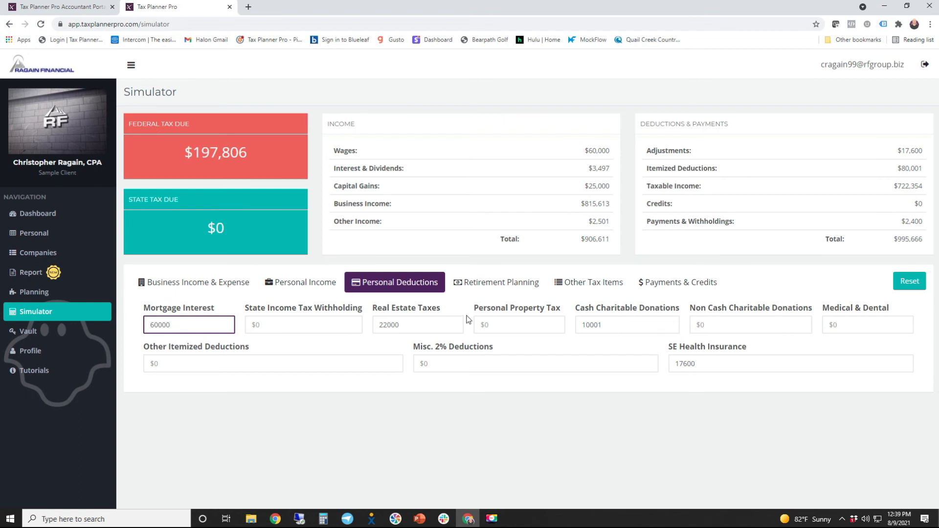
# Set the 401k employee contribution to 30000 in the simulator's retirement planning values.
pyautogui.click(488, 289)
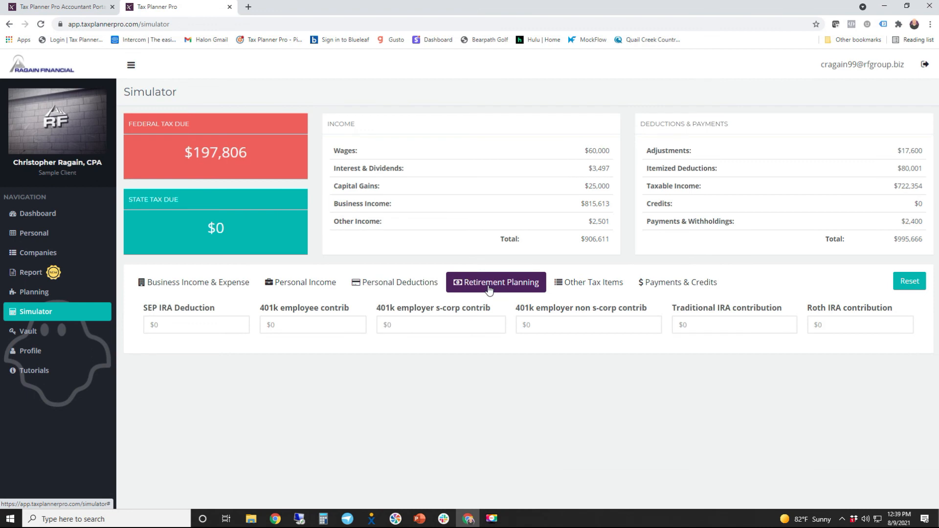
pyautogui.click(284, 325)
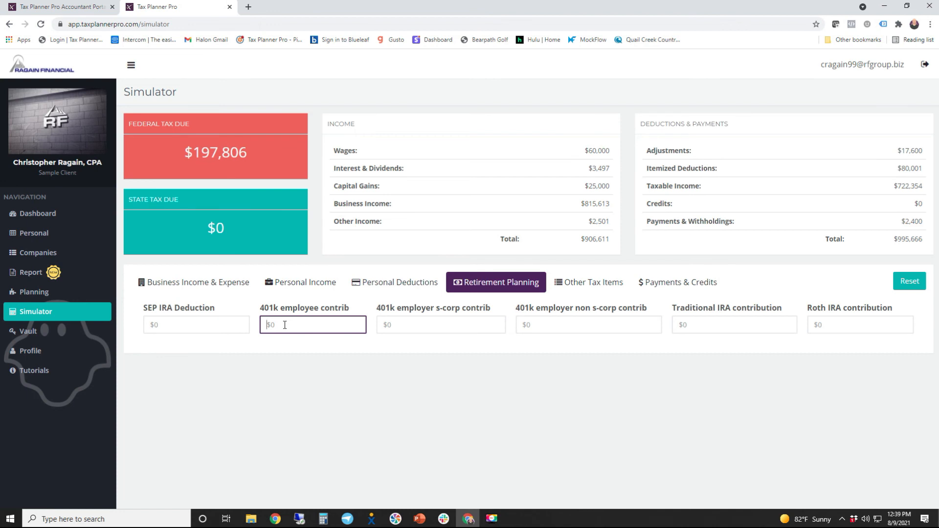
pyautogui.write('12000')
pyautogui.press('BackSpace')
pyautogui.press('BackSpace')
pyautogui.press('BackSpace')
pyautogui.press('BackSpace')
pyautogui.press('BackSpace')
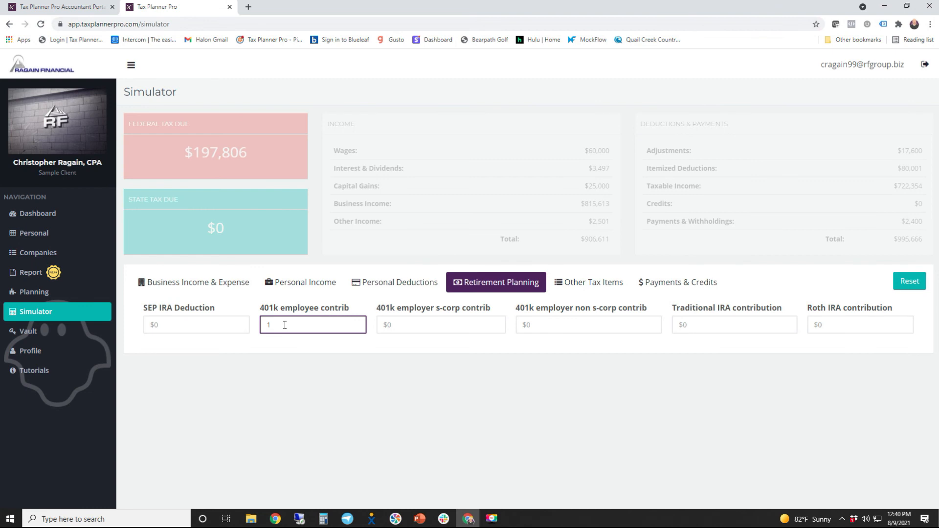
pyautogui.write('30000')
pyautogui.press('Tab')
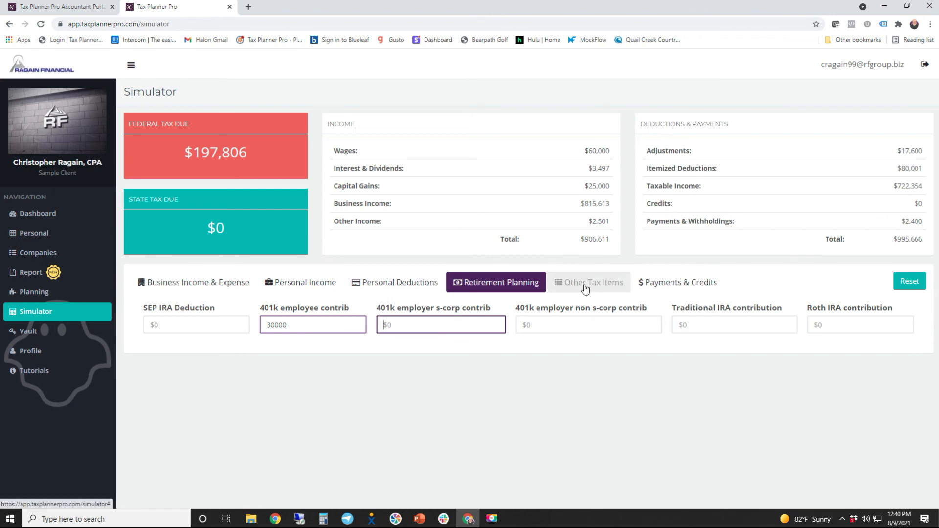
# Set the short-term Capital Gains/Loss to 10000 in the simulator's personal income values.
pyautogui.click(304, 296)
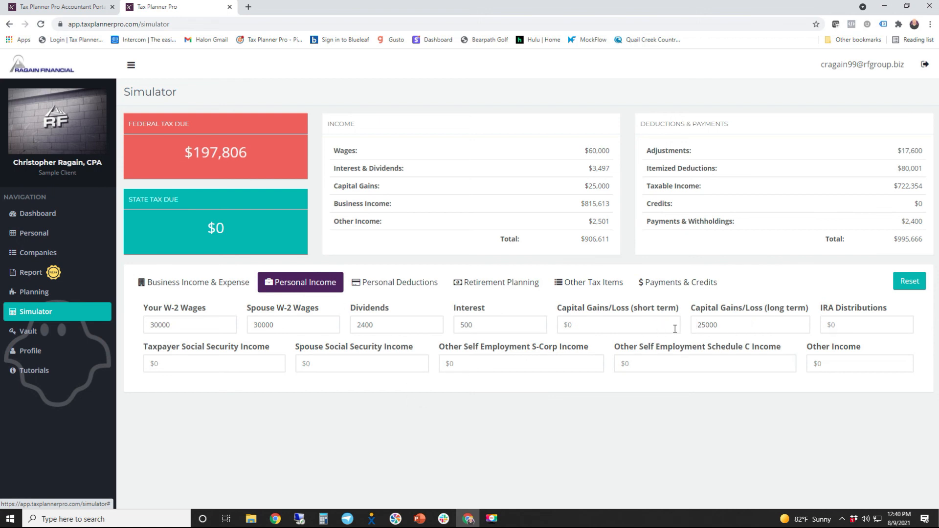
pyautogui.click(593, 326)
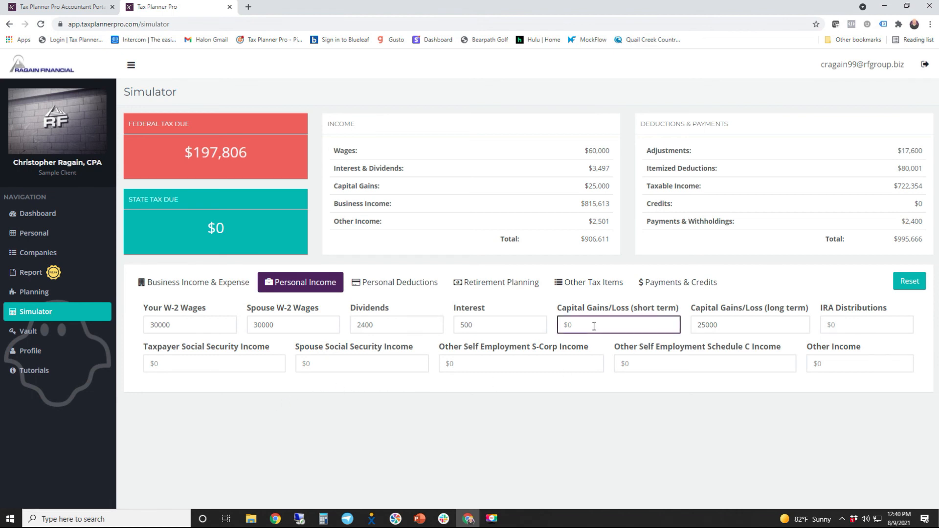
pyautogui.write('10000')
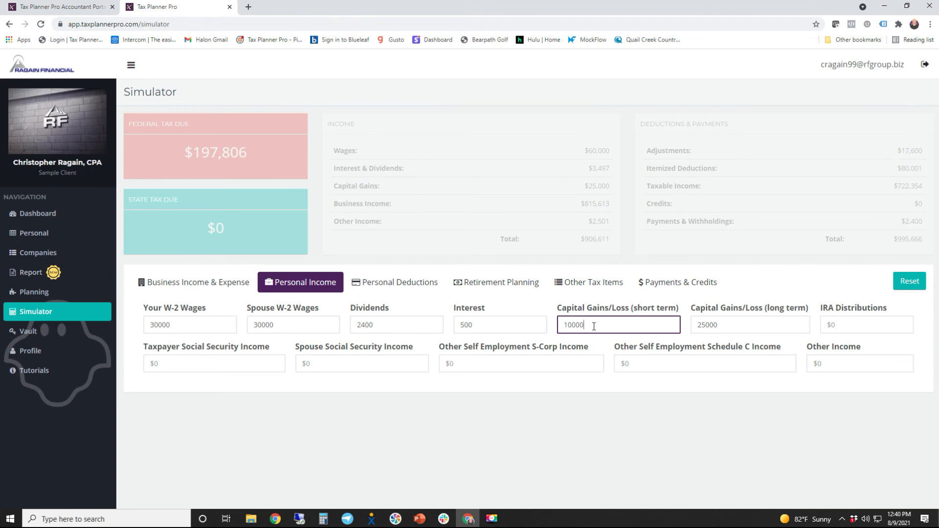
pyautogui.press('Tab')
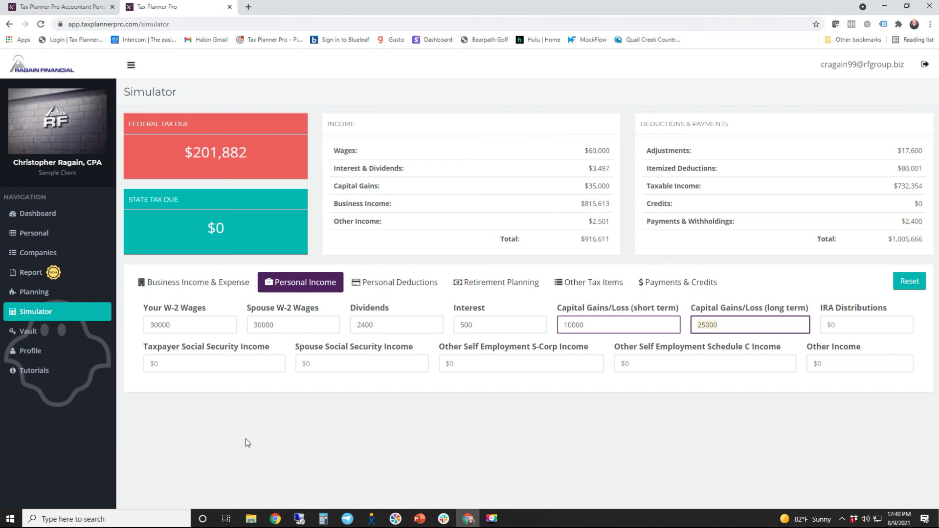
# Upload the 2019 tax return documents PDF to the client's vault and dismiss the notification.
pyautogui.click(31, 336)
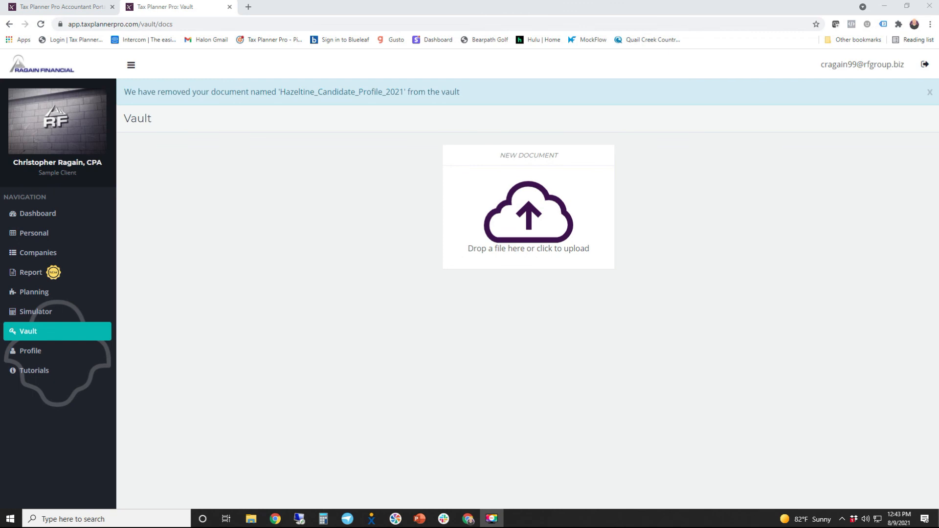
pyautogui.moveTo(880, 448); pyautogui.dragTo(522, 241)
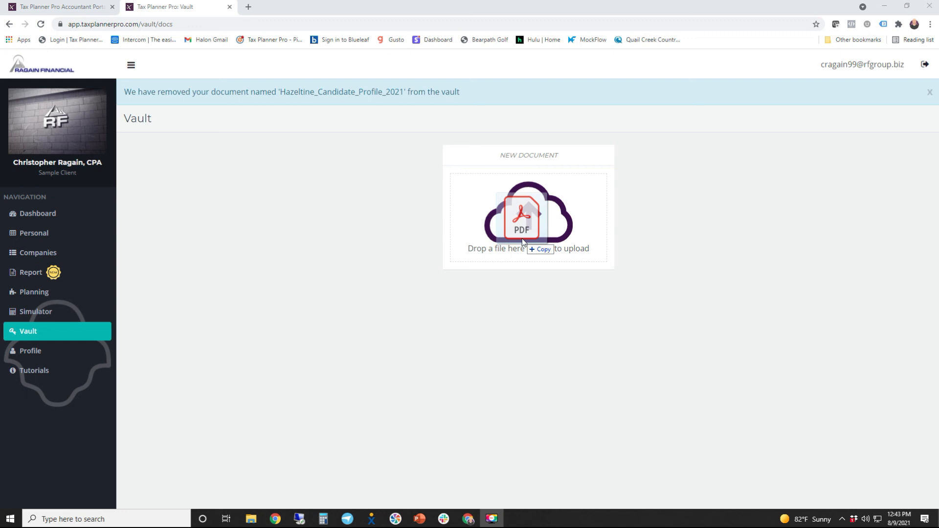
pyautogui.moveTo(522, 241); pyautogui.dragTo(521, 238)
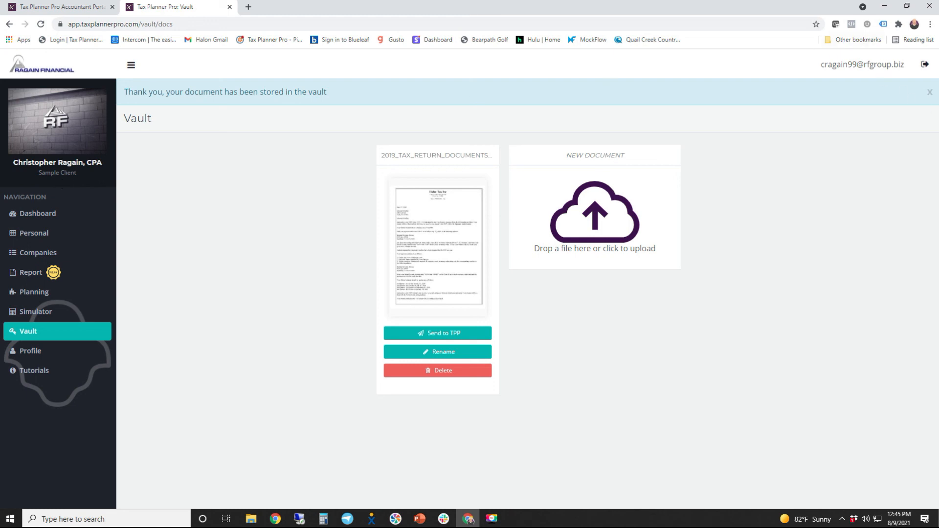
pyautogui.click(929, 95)
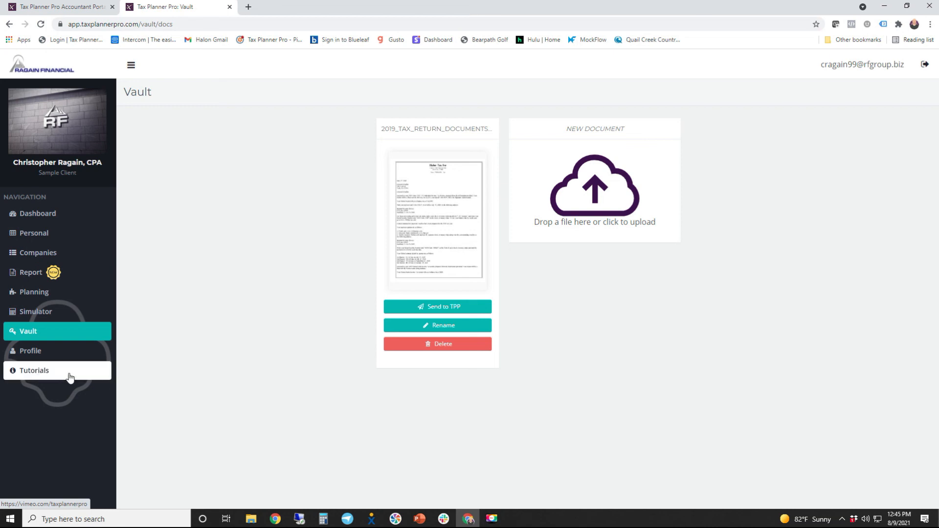
# Review the client profile's details, summary email settings and password section, and return to the client dashboard.
pyautogui.click(34, 359)
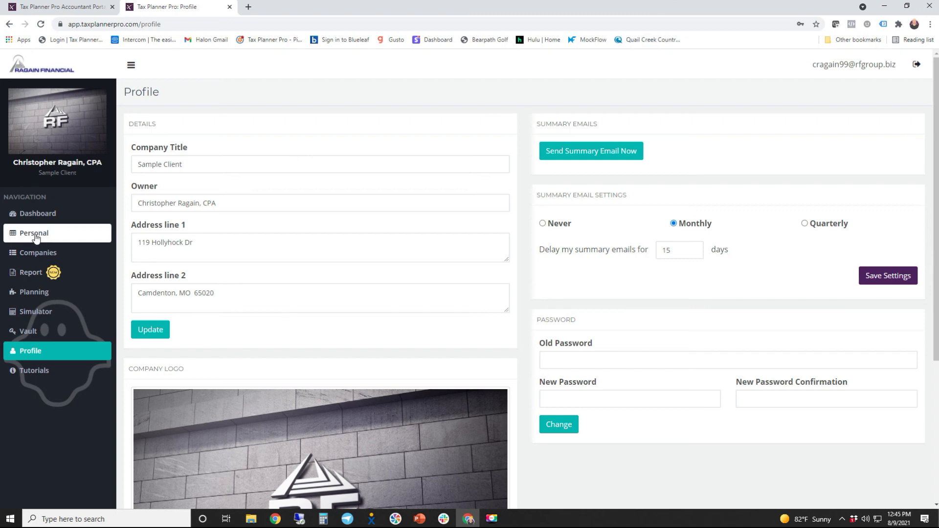
pyautogui.click(42, 217)
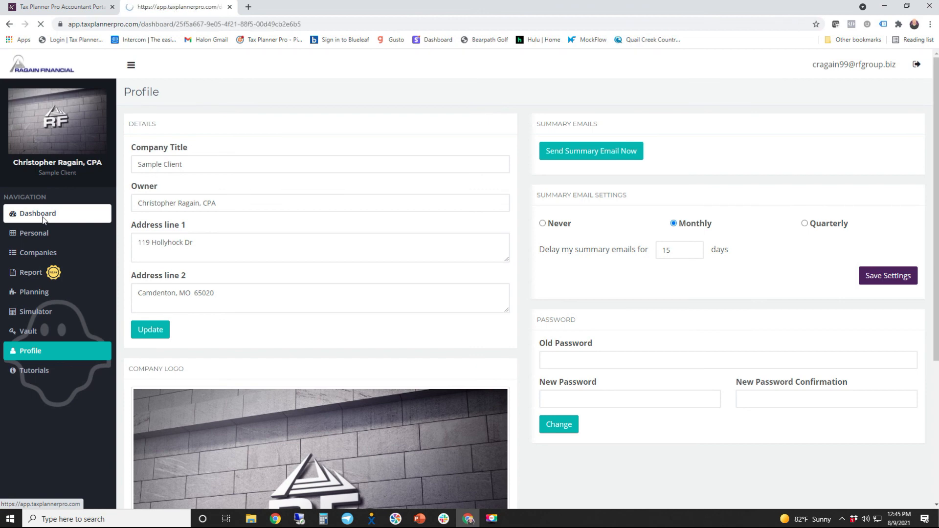